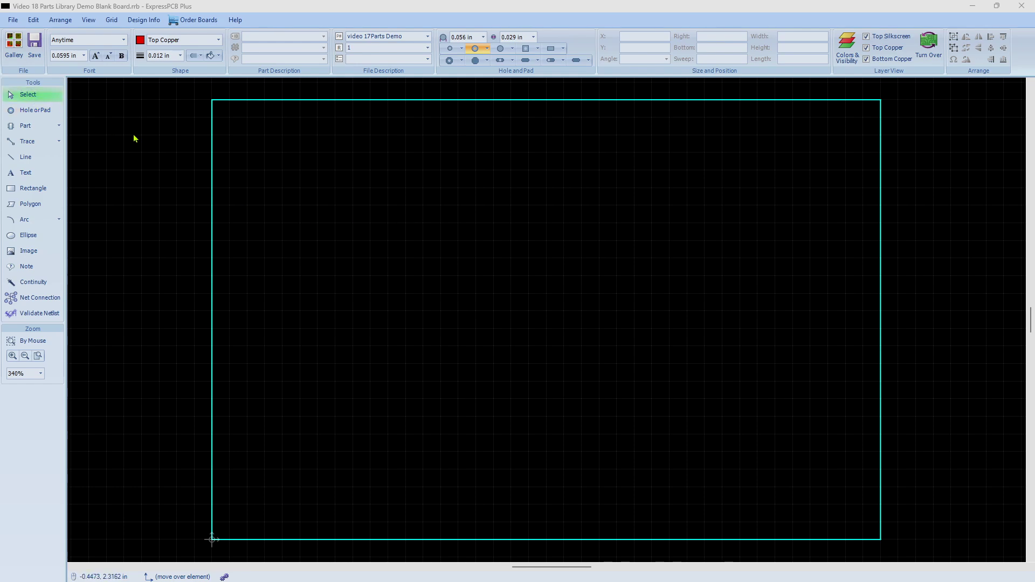
Step: Open the parts library to view its gallery of parts, and return to the blank board in selection mode
left_click(28, 127)
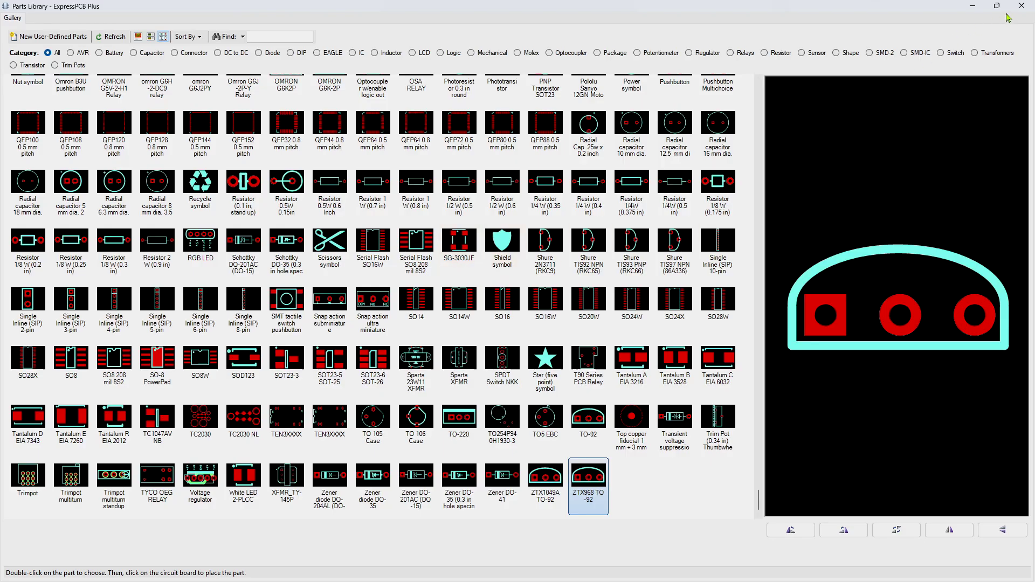
left_click(1021, 7)
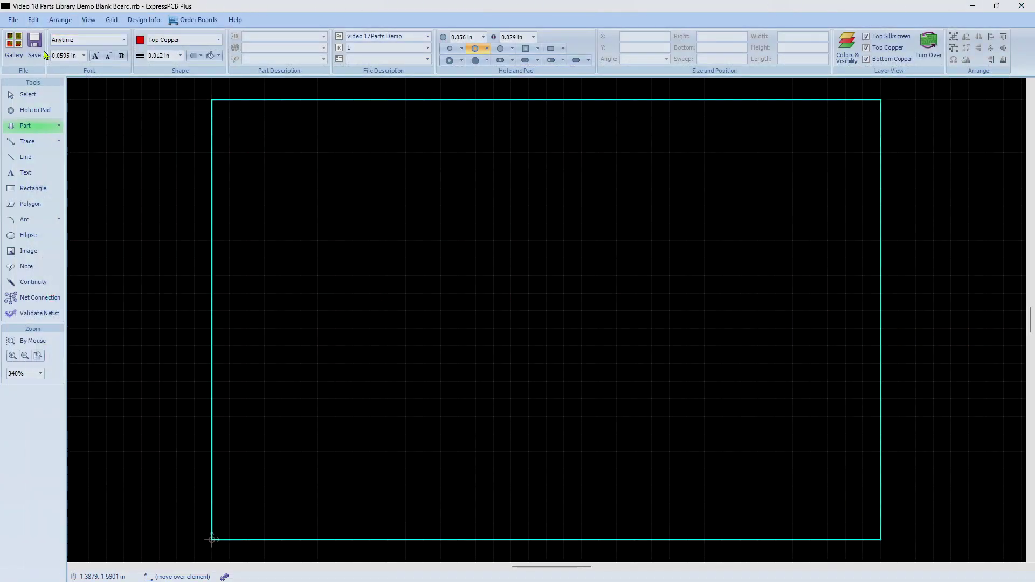
left_click(20, 96)
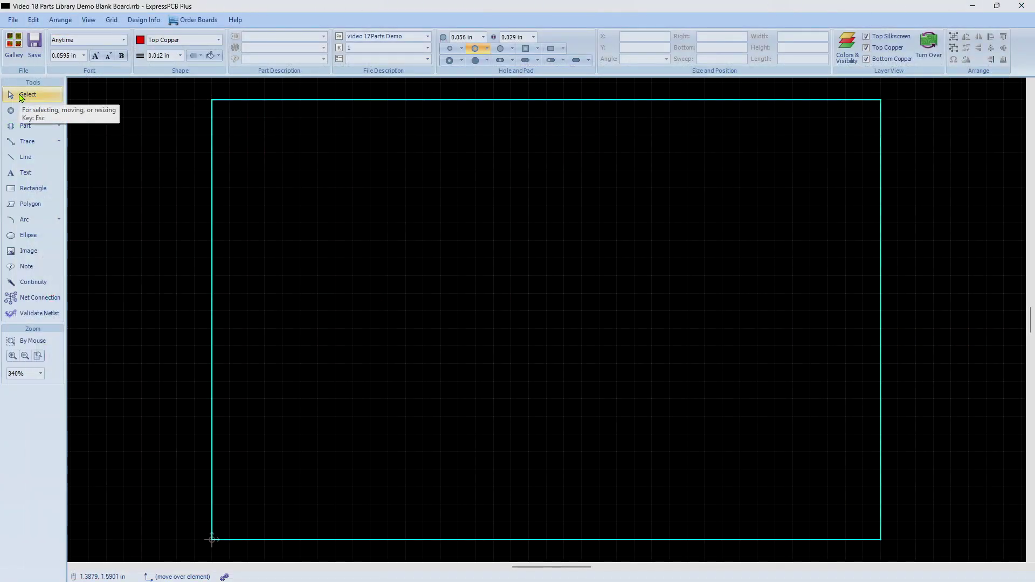
left_click(32, 130)
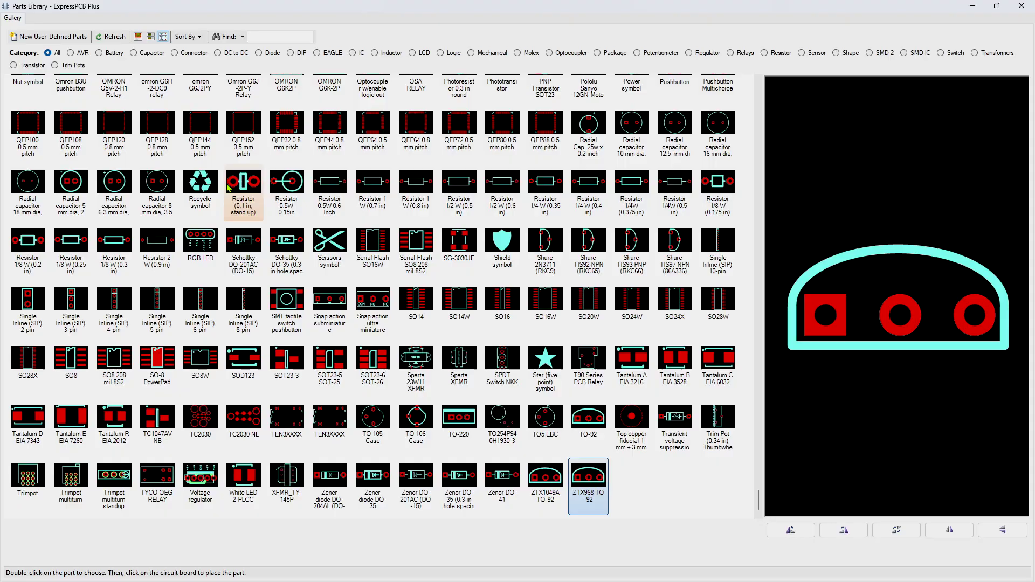
left_click(1022, 6)
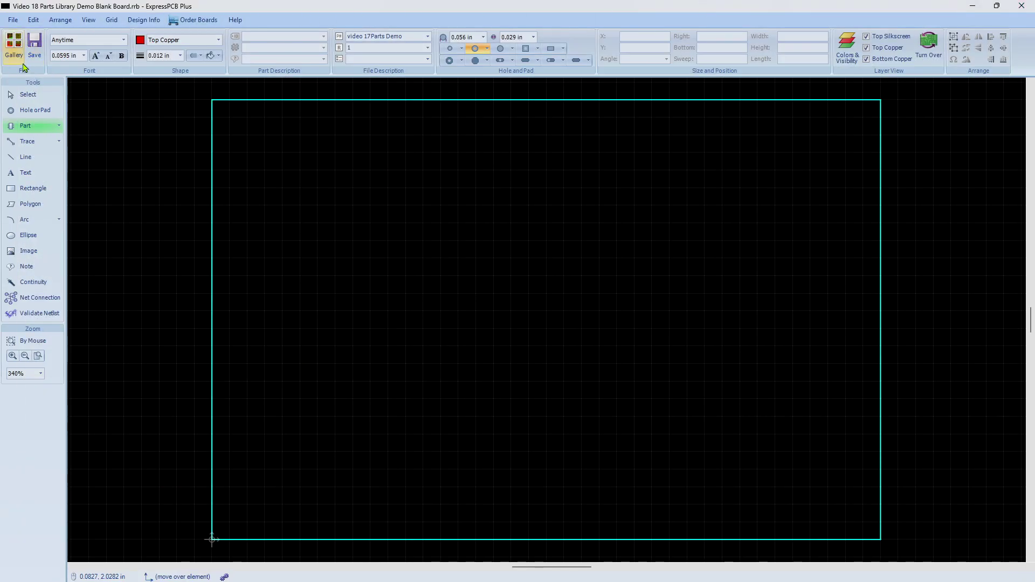
left_click(22, 95)
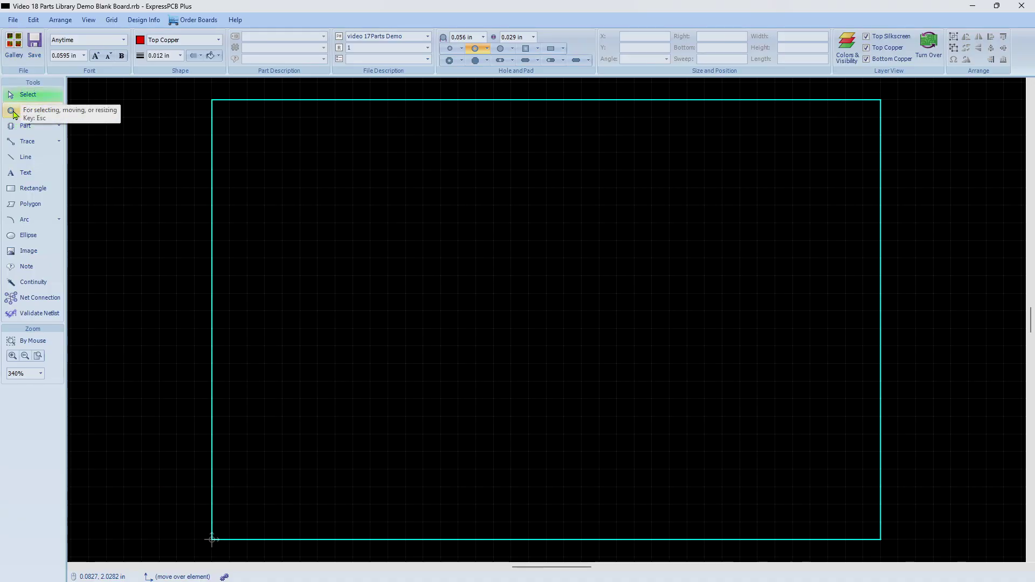
Step: Place a Resistor 0.5W 0.6 Inch from the parts library in the board's upper-left area, at about X 0.725 in, Y 1.850 in
left_click(59, 127)
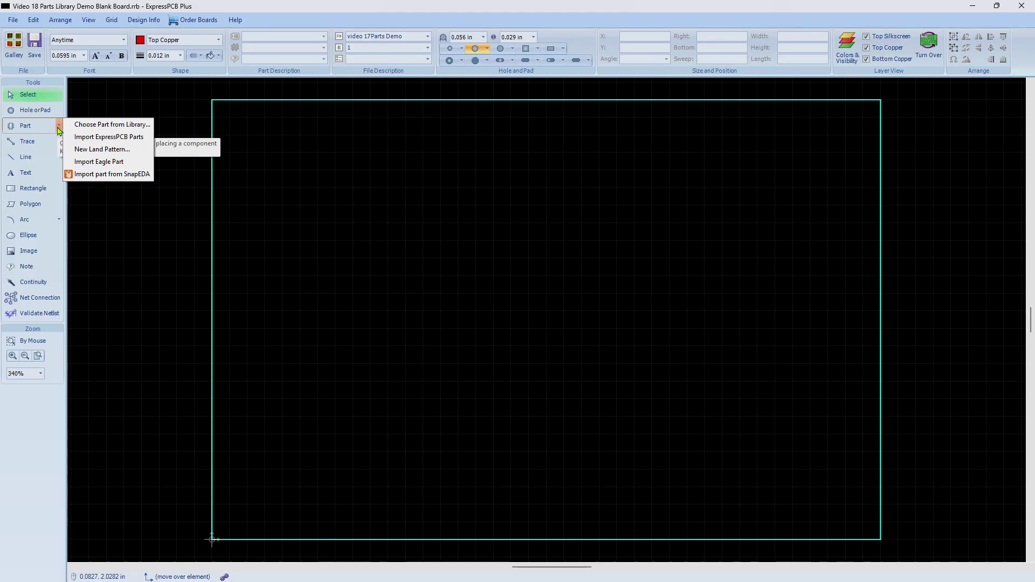
left_click(28, 128)
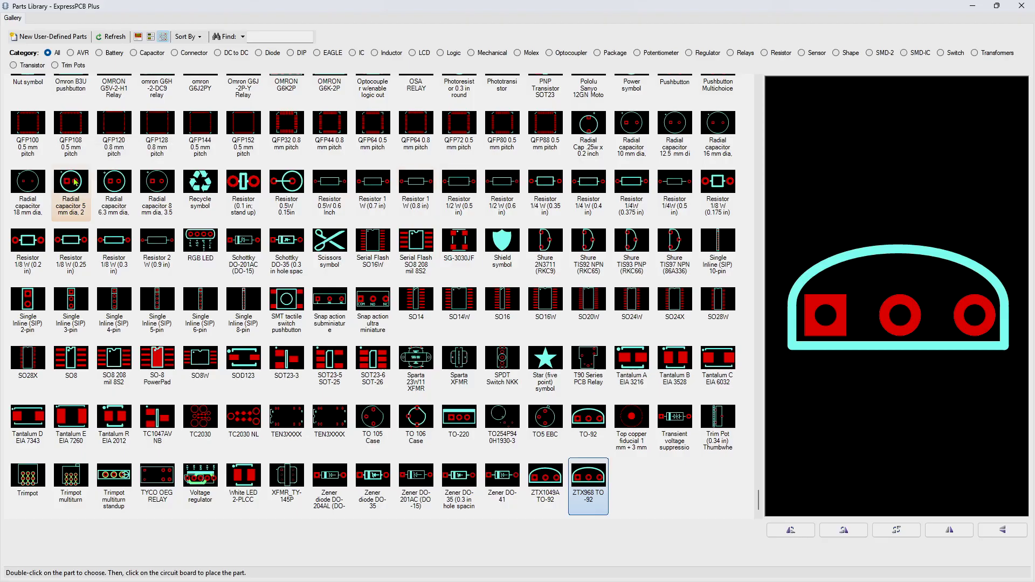
double_click(330, 184)
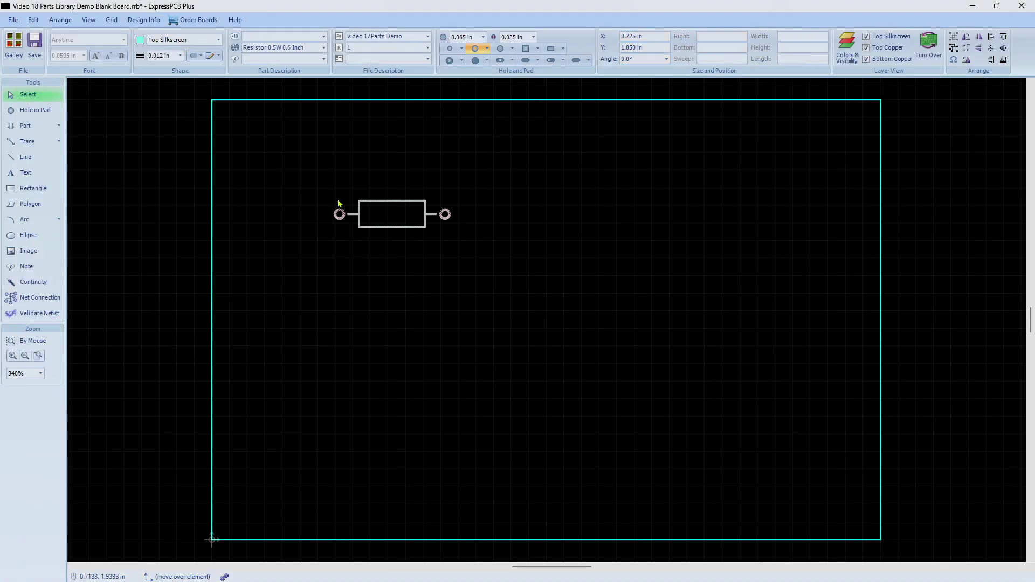
left_click(338, 205)
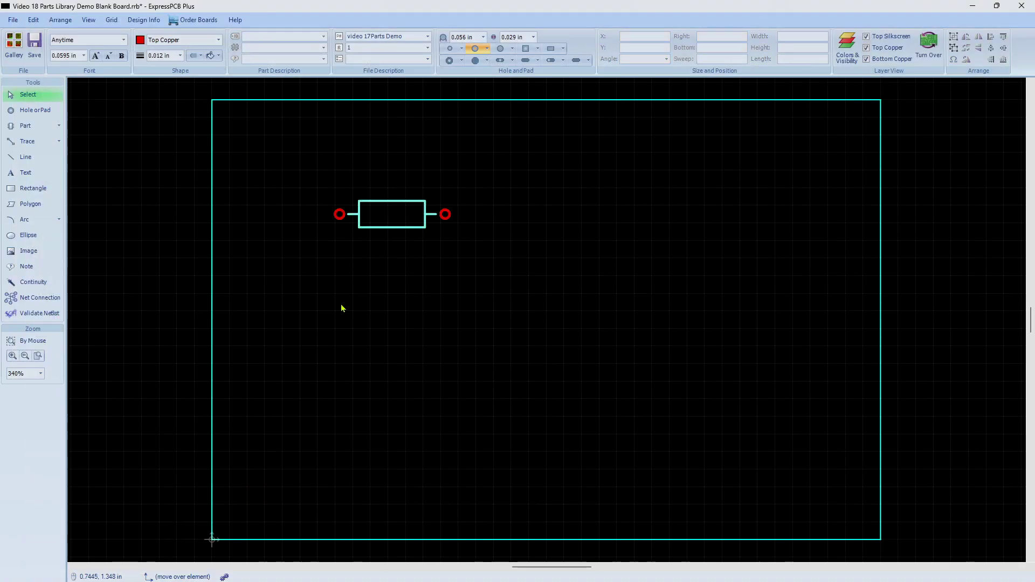
Step: Place a second copy of the recently used resistor below the first one
left_click(59, 126)
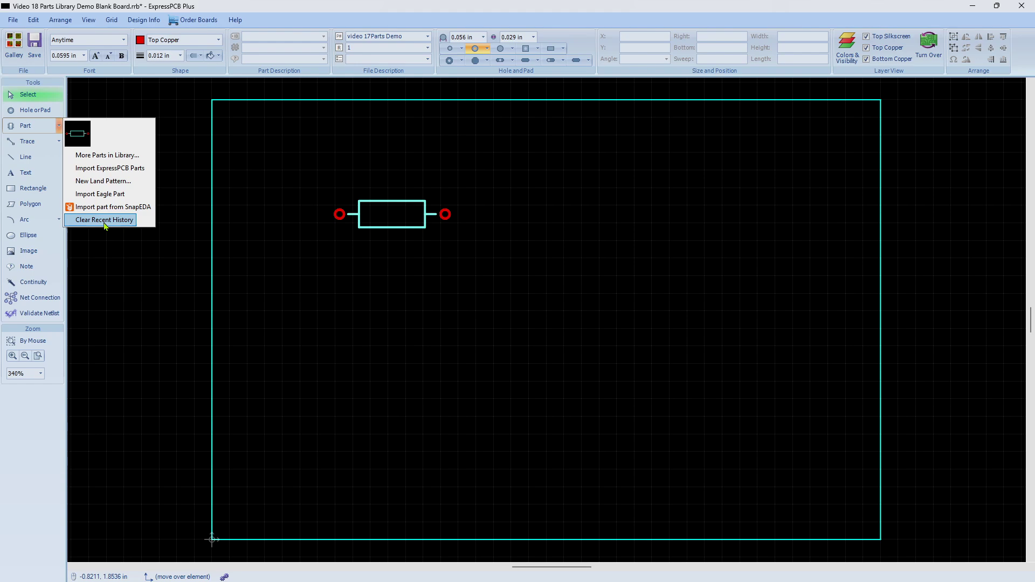
left_click(25, 129)
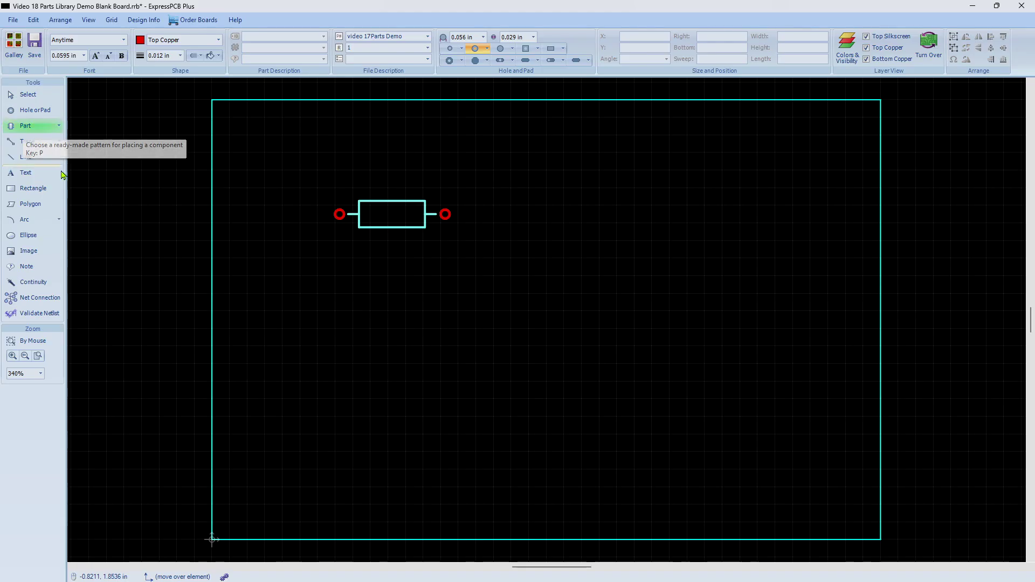
left_click(345, 274)
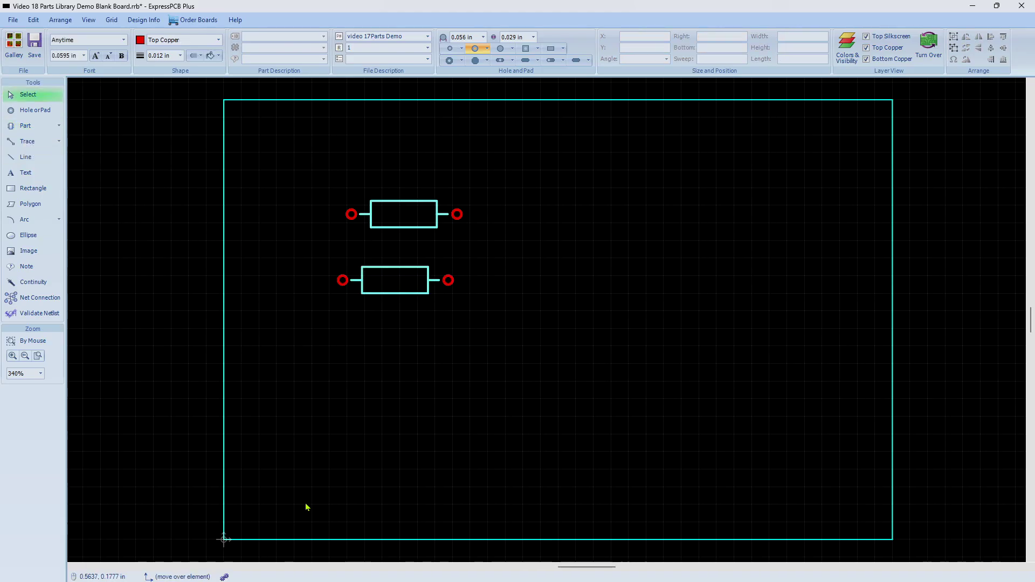
Step: Clear the recent parts history and place a third resistor directly below and aligned with the second one
left_click(59, 127)
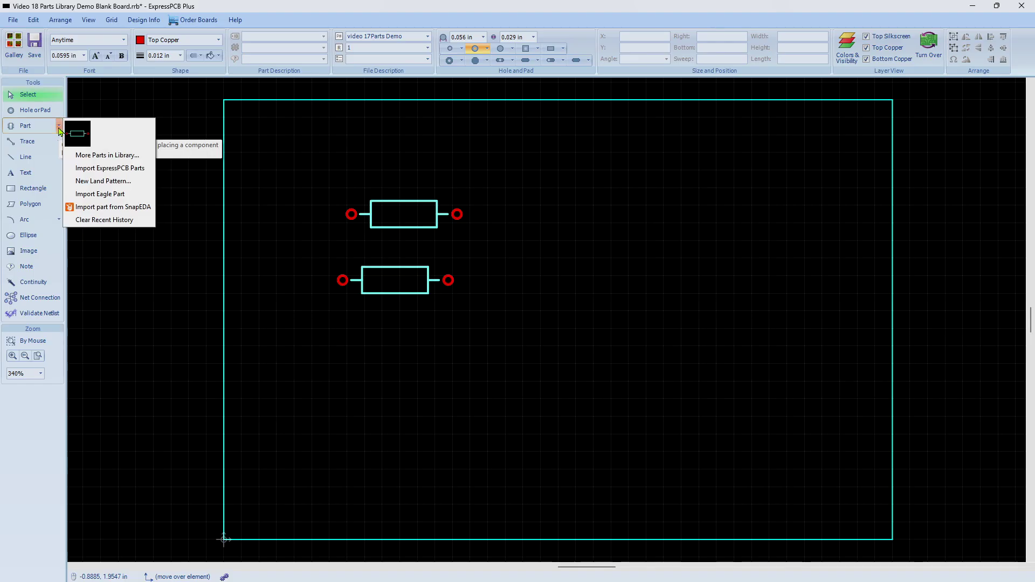
left_click(95, 220)
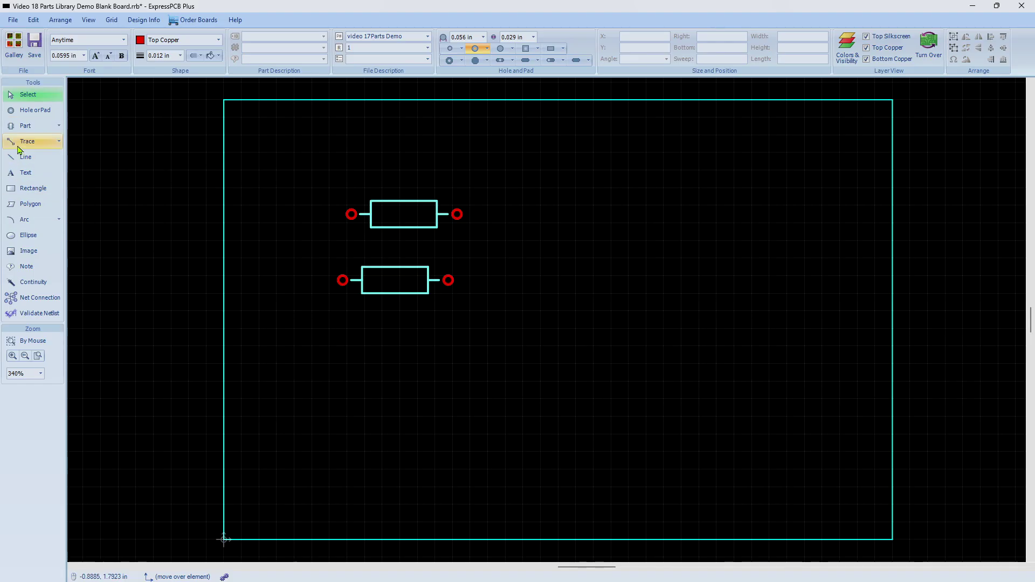
left_click(27, 128)
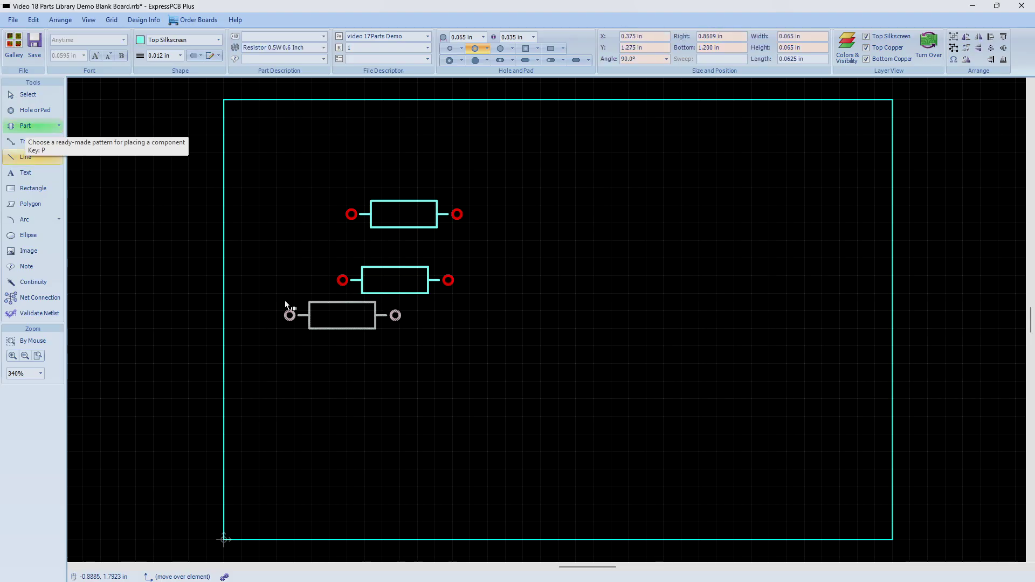
left_click(290, 309)
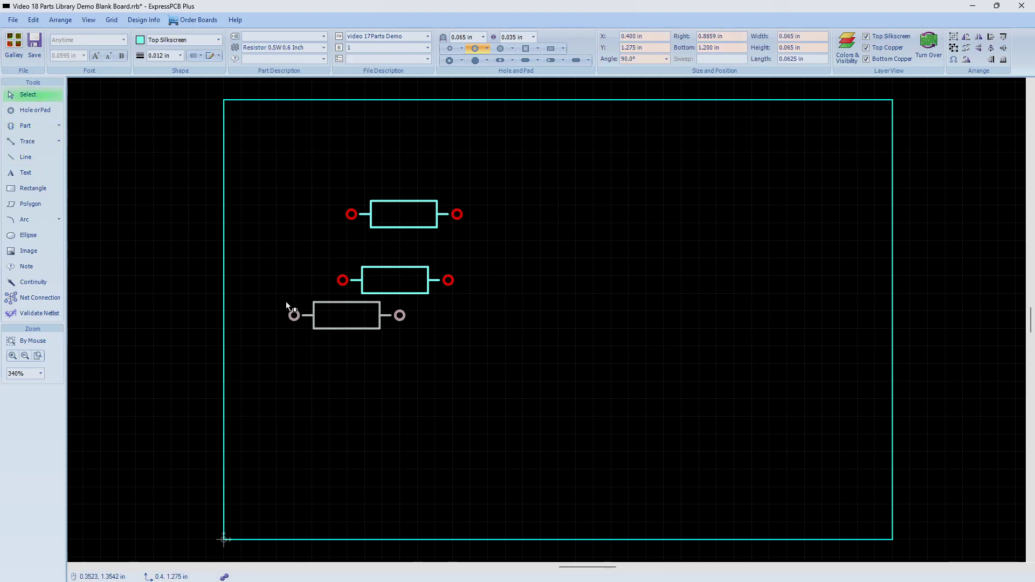
left_click_drag(286, 305, 335, 318)
left_click(316, 374)
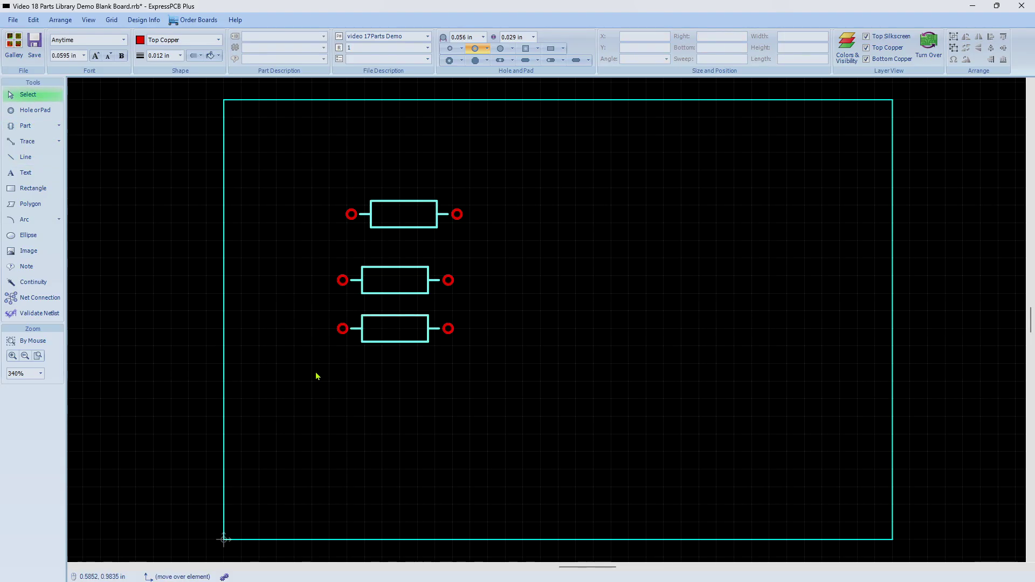
Step: Clear the recent parts history again and place a fourth resistor beside the topmost one, at about X 1.5 in, Y 1.8 in
left_click(59, 126)
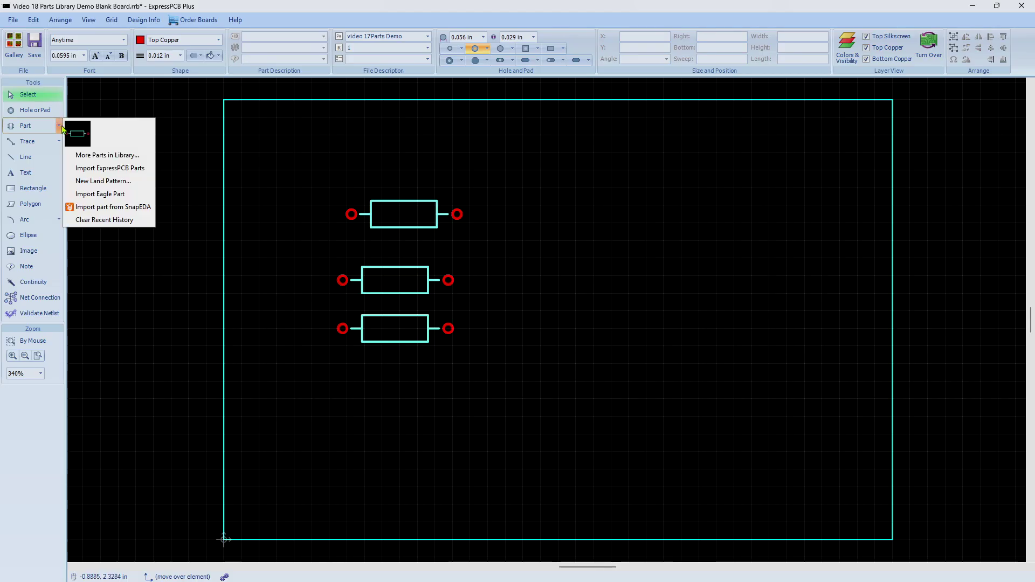
left_click(102, 220)
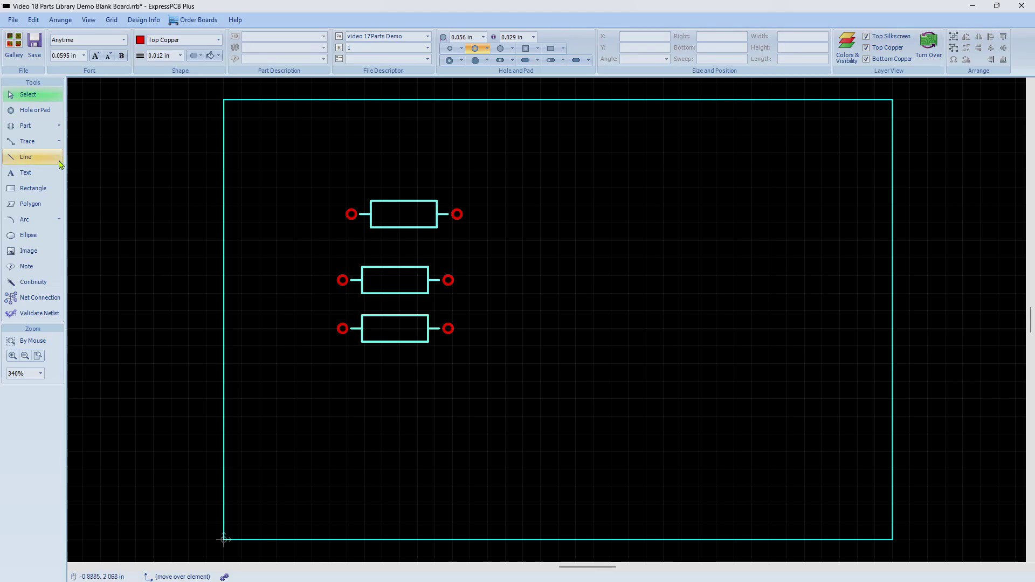
left_click(59, 126)
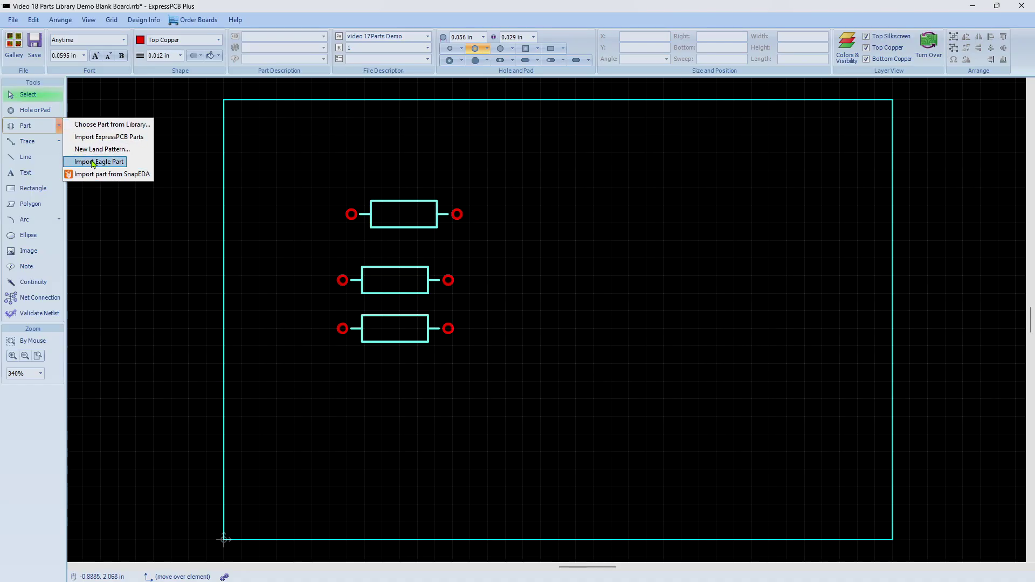
left_click(31, 96)
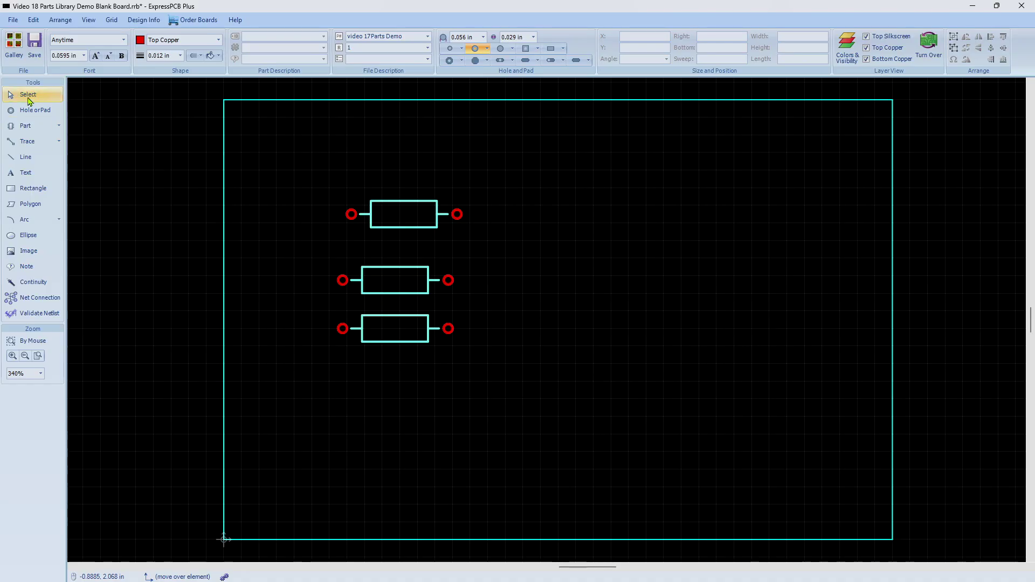
left_click(22, 127)
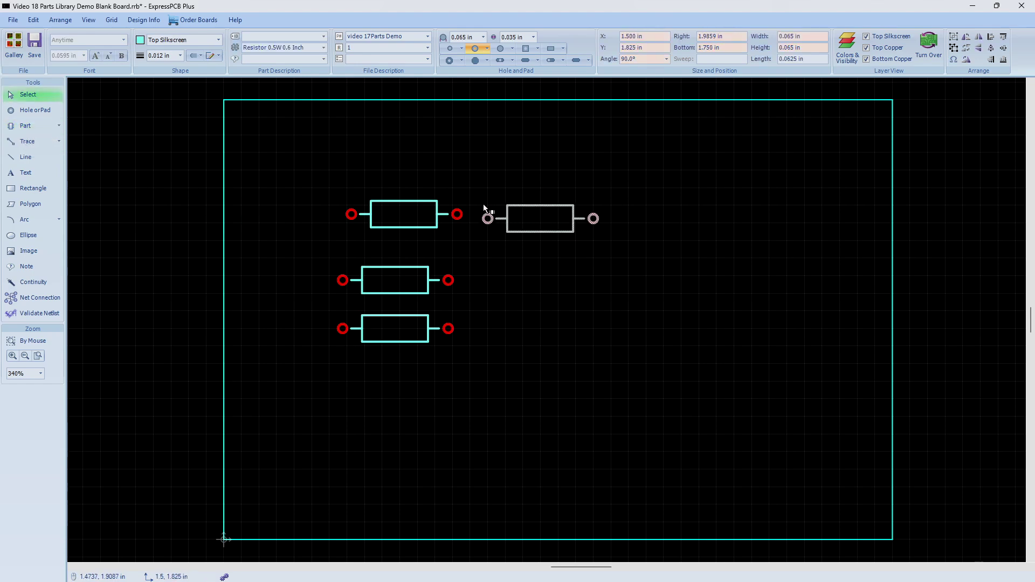
left_click(484, 212)
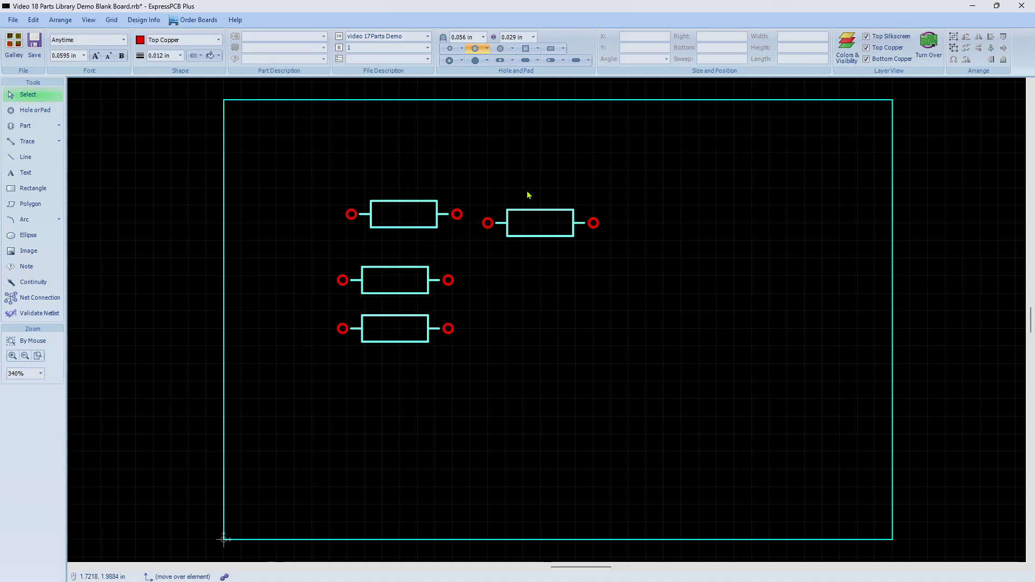
Step: Delete all four resistors from the board
left_click_drag(315, 185, 739, 386)
key("Delete")
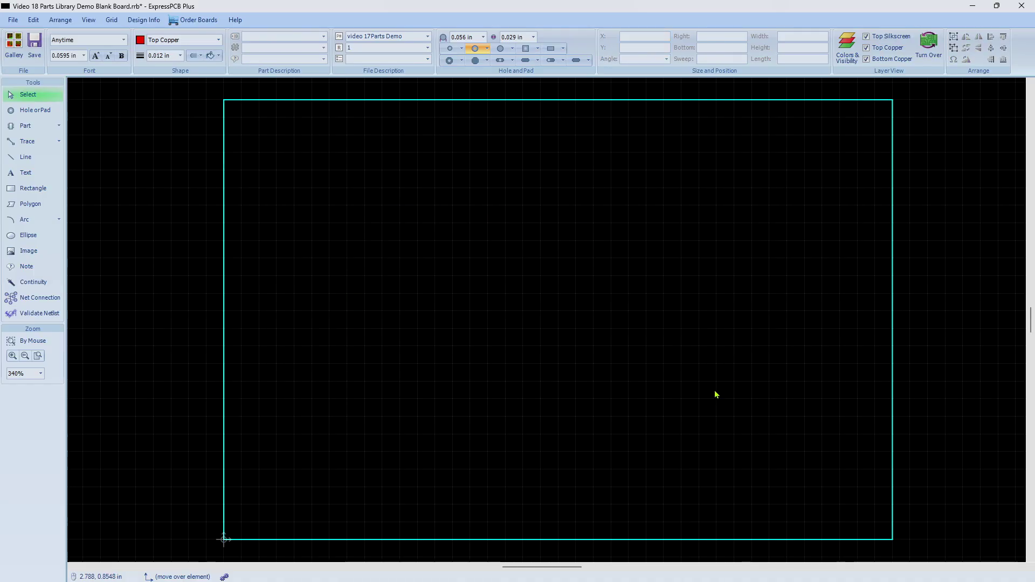
Step: Start a new user-defined part from the parts library to view its board properties, and cancel it
left_click(59, 128)
left_click(108, 155)
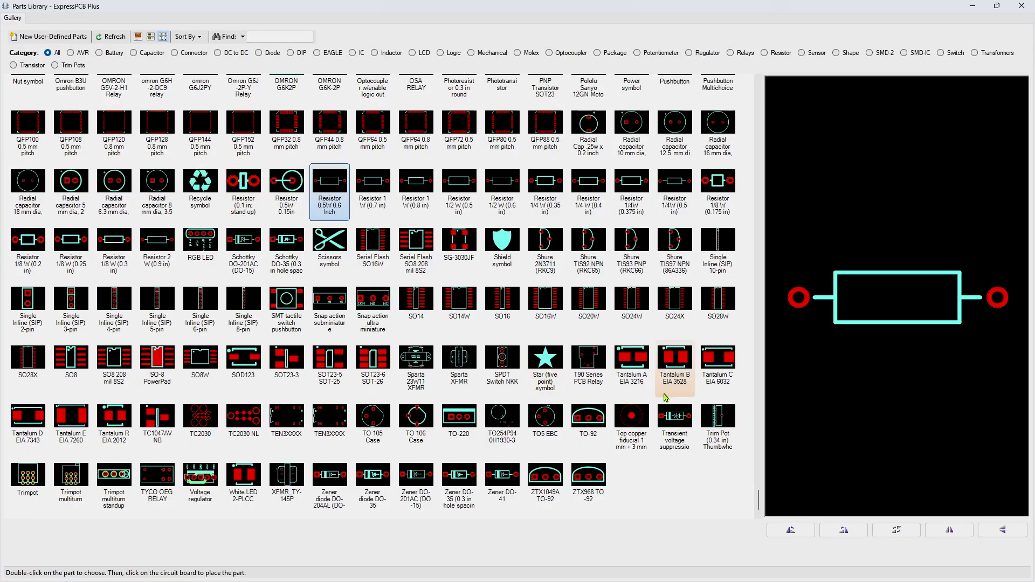
left_click_drag(761, 493, 687, 76)
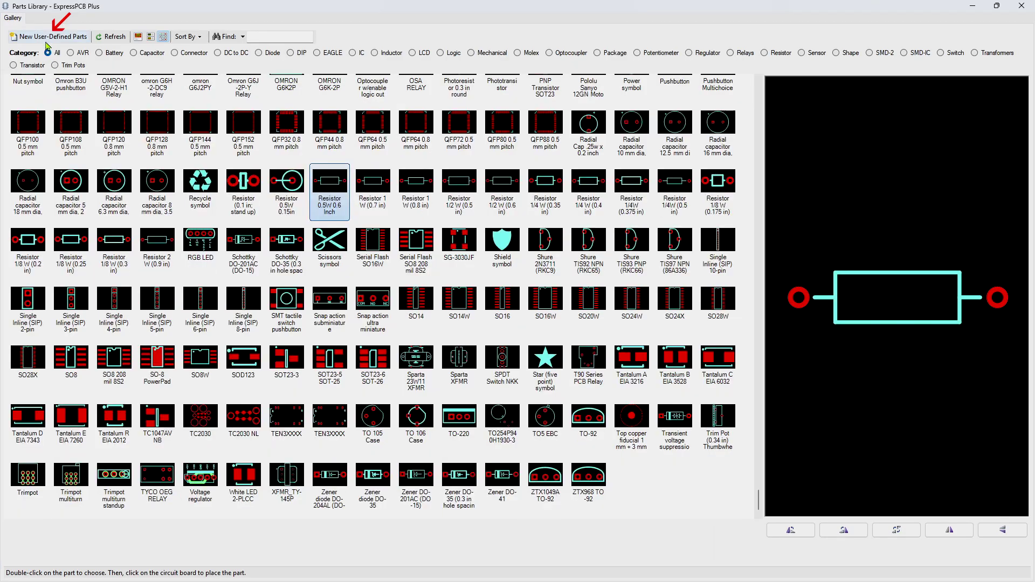
left_click(48, 36)
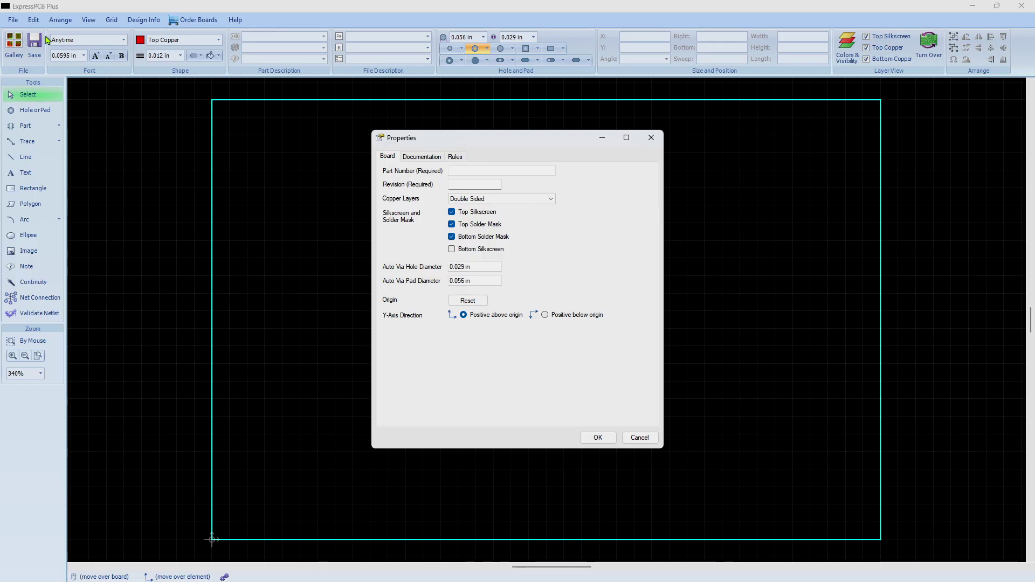
left_click(639, 438)
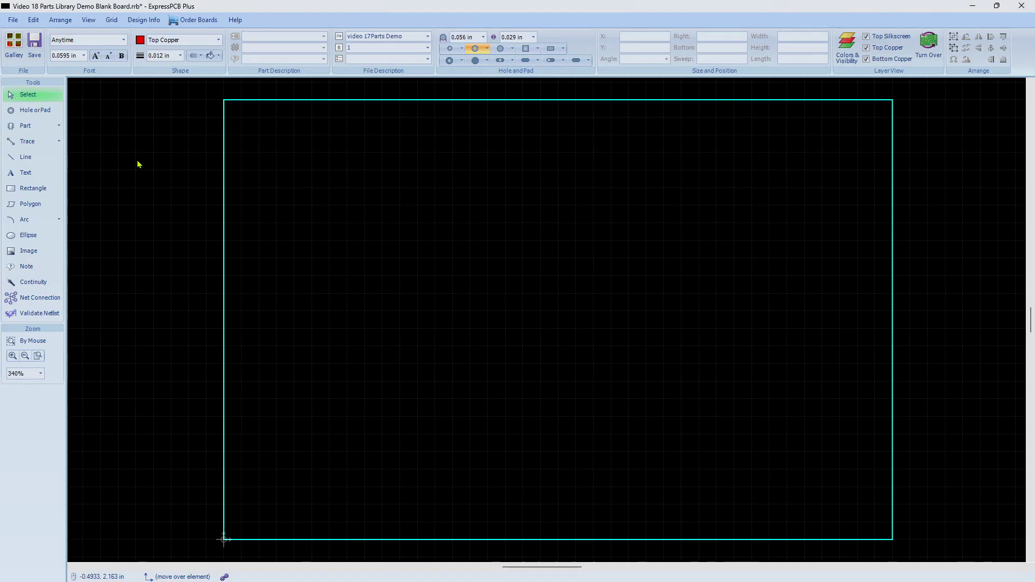
Step: Reopen the parts library and view the first parts as large tiles, and return to the compact thumbnail view
left_click(59, 126)
left_click(90, 156)
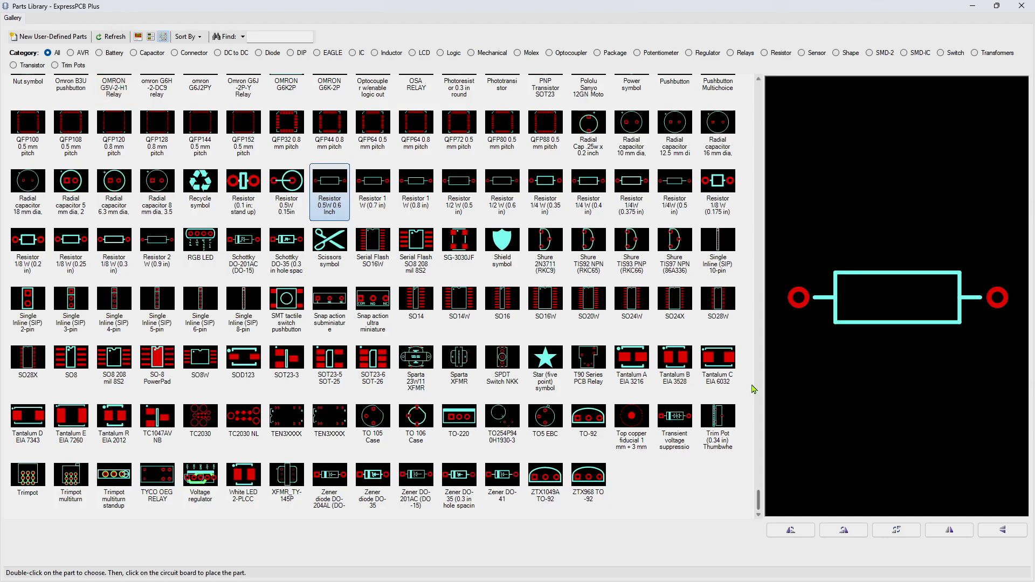
left_click_drag(759, 504, 760, 80)
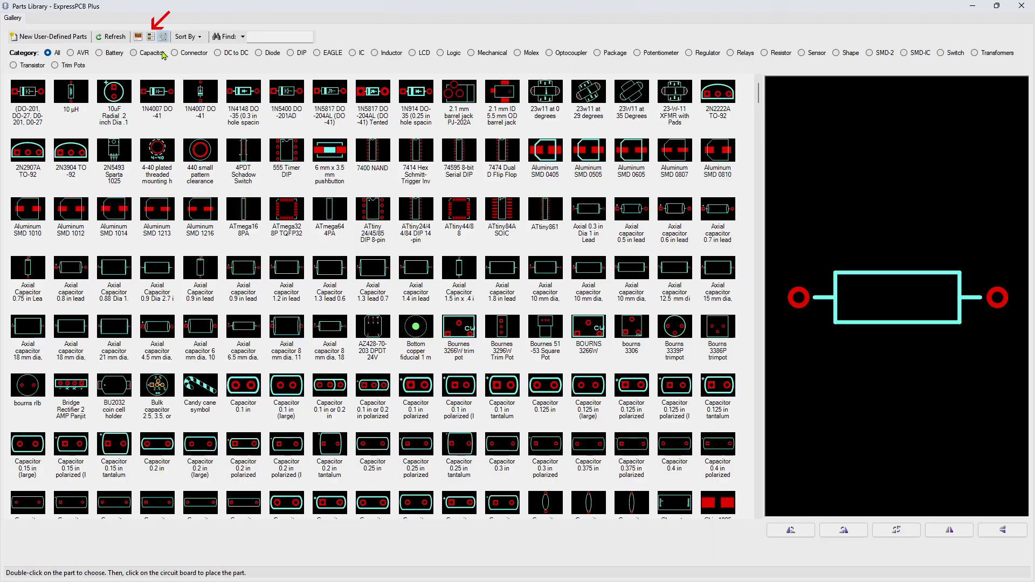
left_click(138, 37)
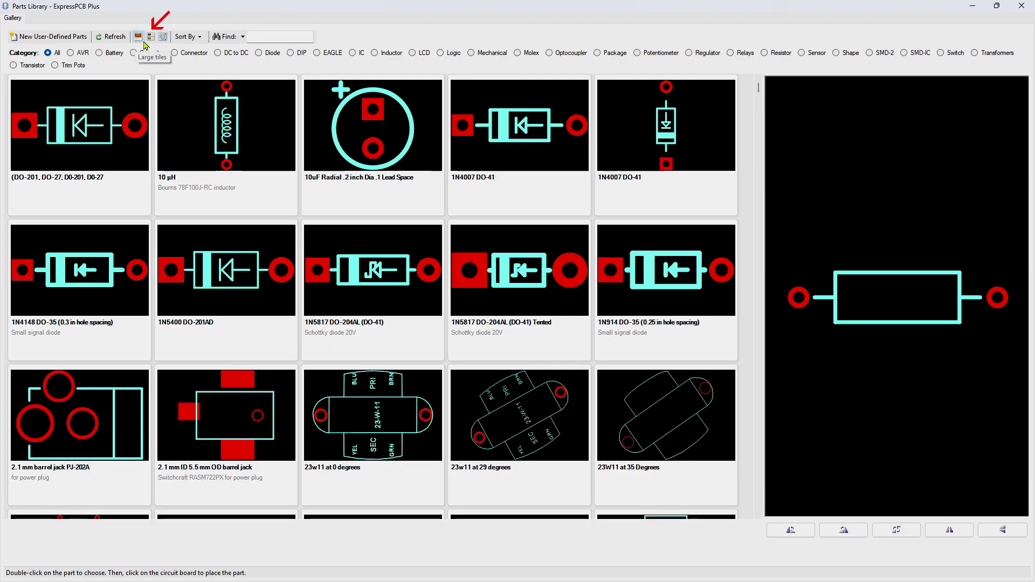
left_click(163, 37)
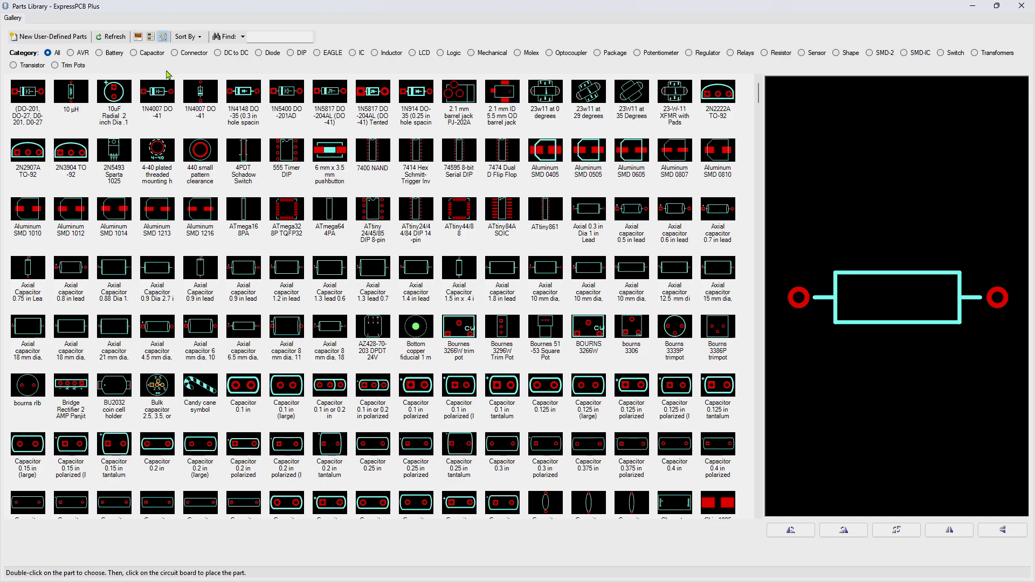
Step: Sort the parts library by category
left_click(200, 40)
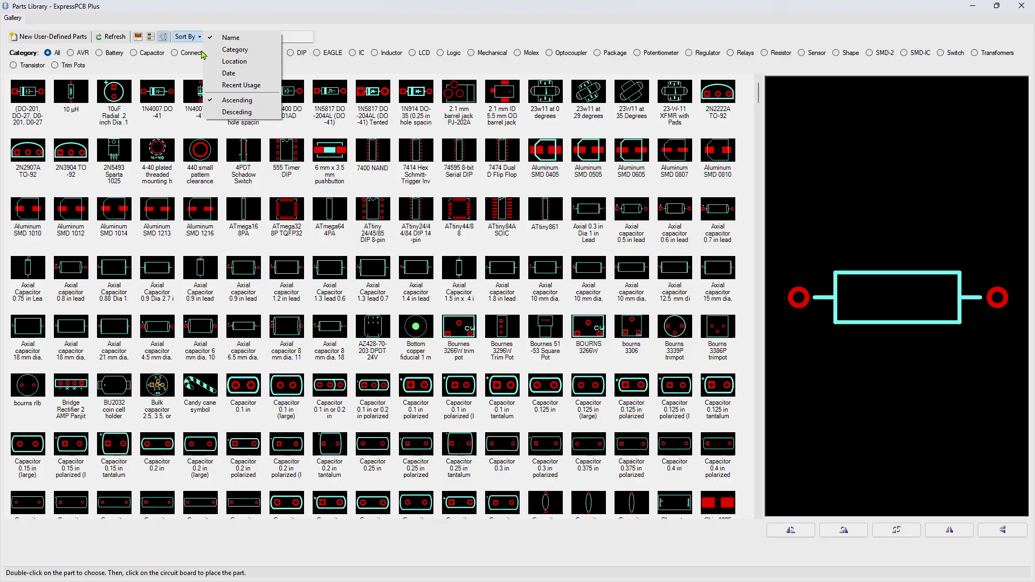
left_click(235, 50)
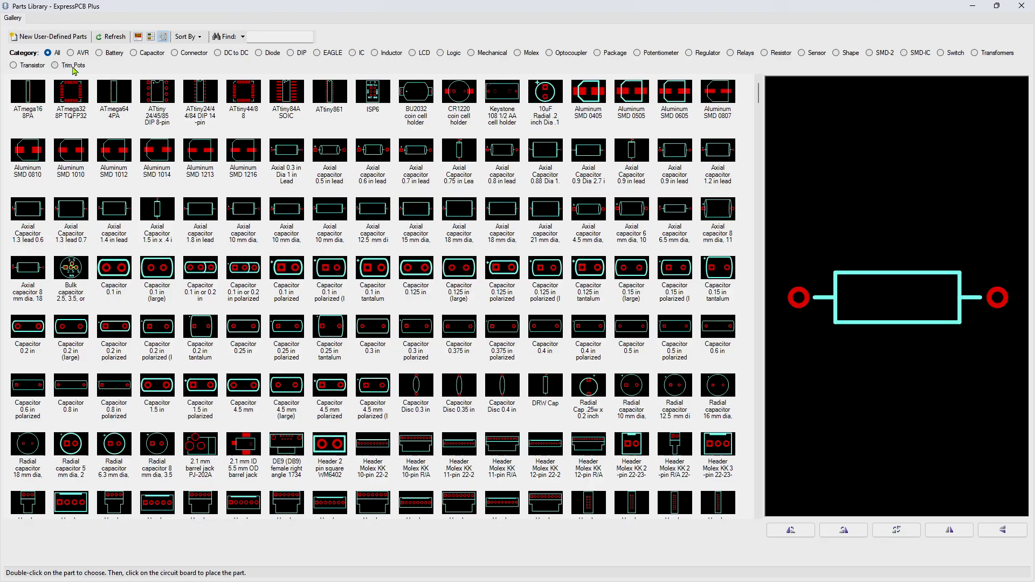
Step: Look through the category-sorted parts, and re-sort the library by location and review the whole list
left_click_drag(759, 93, 759, 512)
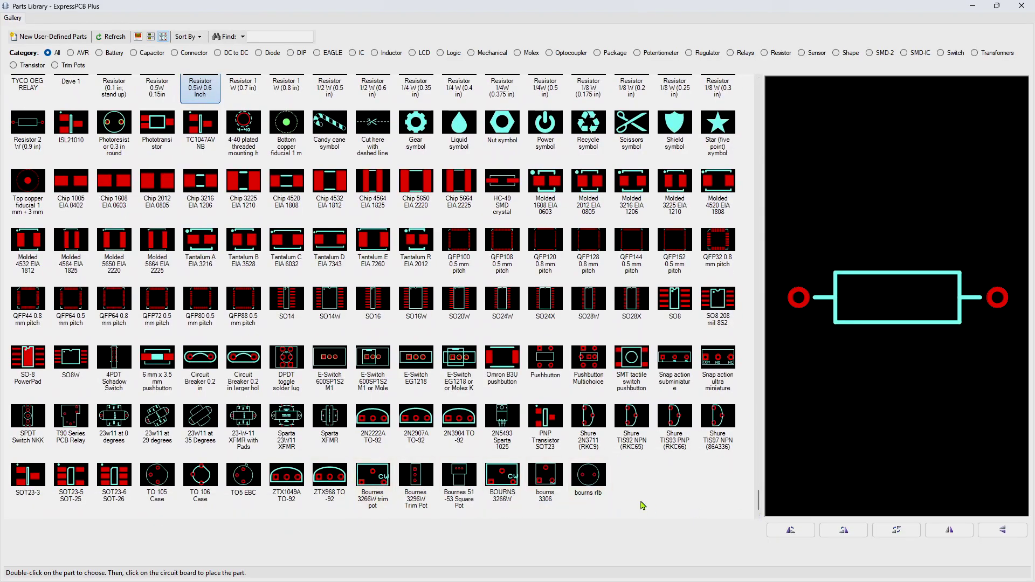
left_click_drag(759, 499, 763, 85)
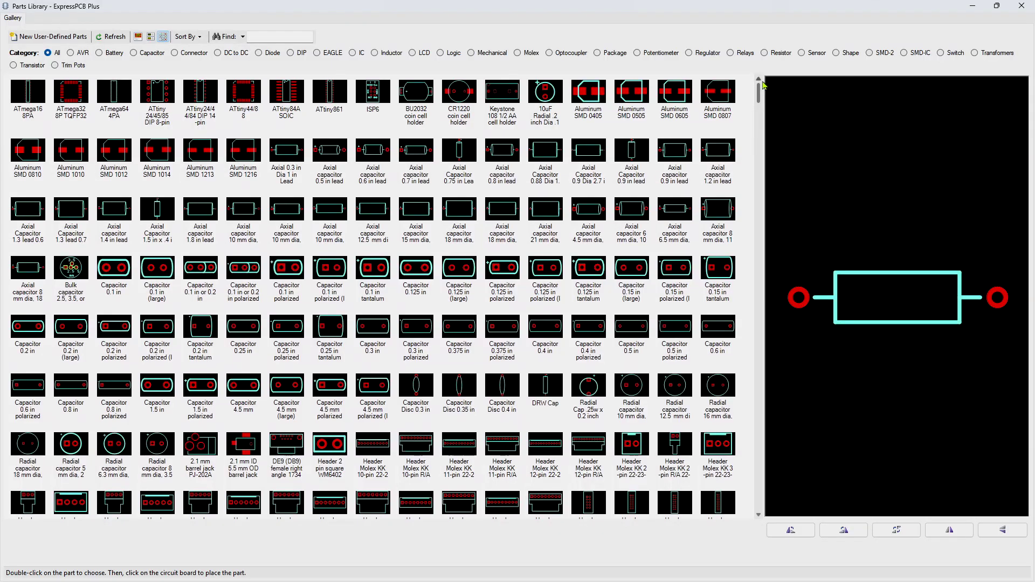
left_click(199, 37)
left_click(237, 63)
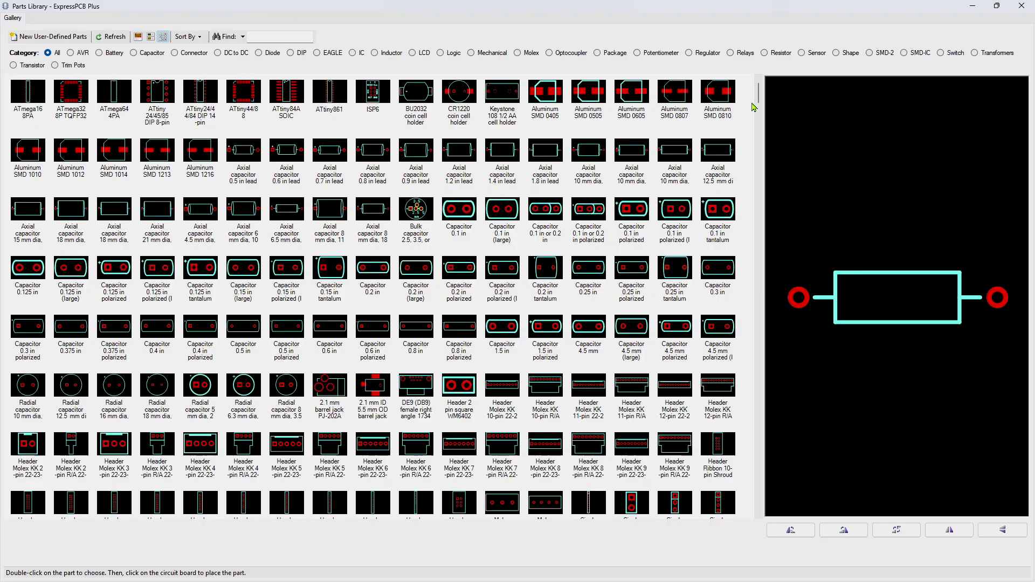
left_click_drag(758, 93, 773, 519)
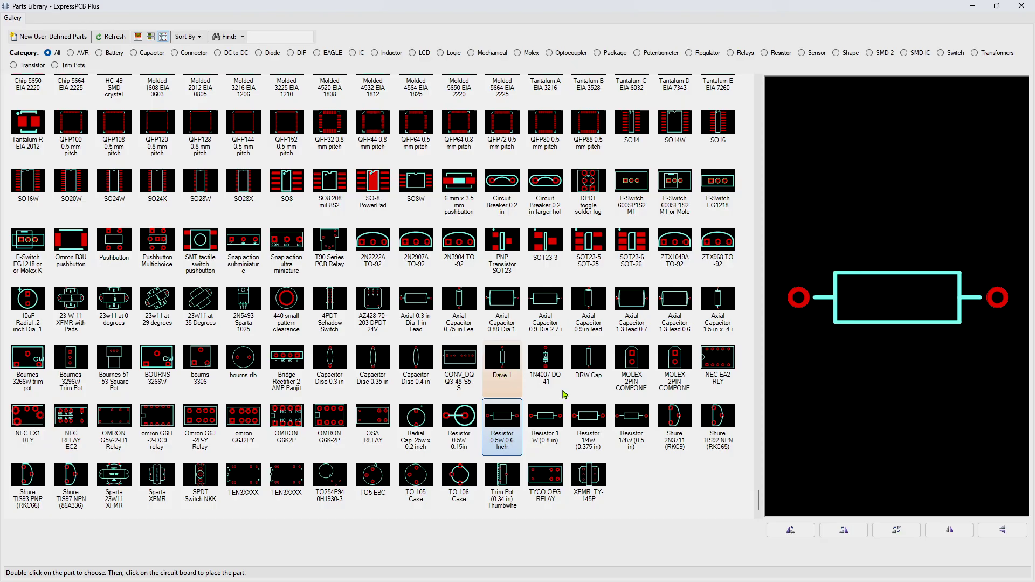
left_click_drag(759, 499, 761, 61)
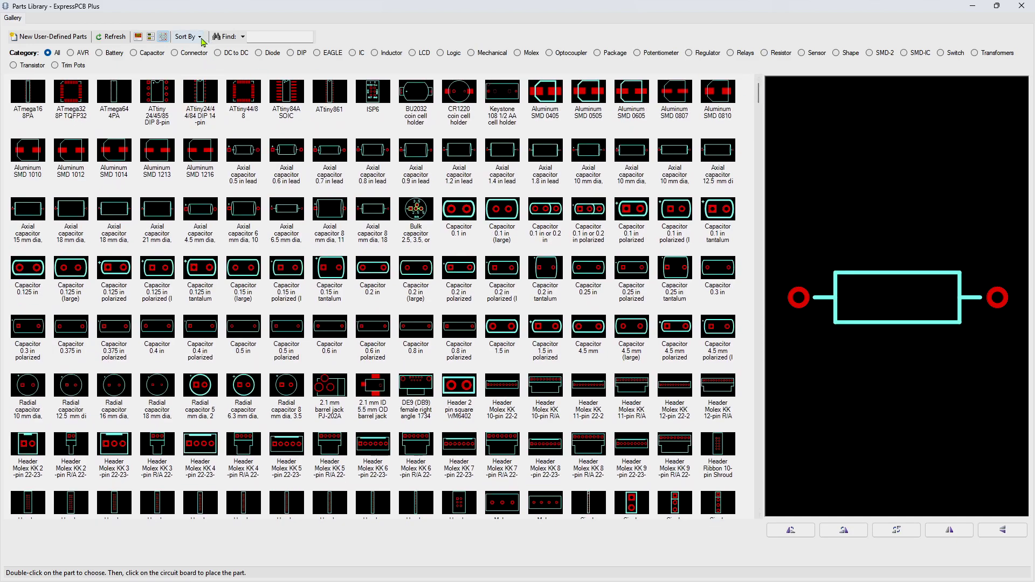
Step: Sort the parts library by date and by recent usage to compare the two orders
left_click(199, 37)
left_click(232, 76)
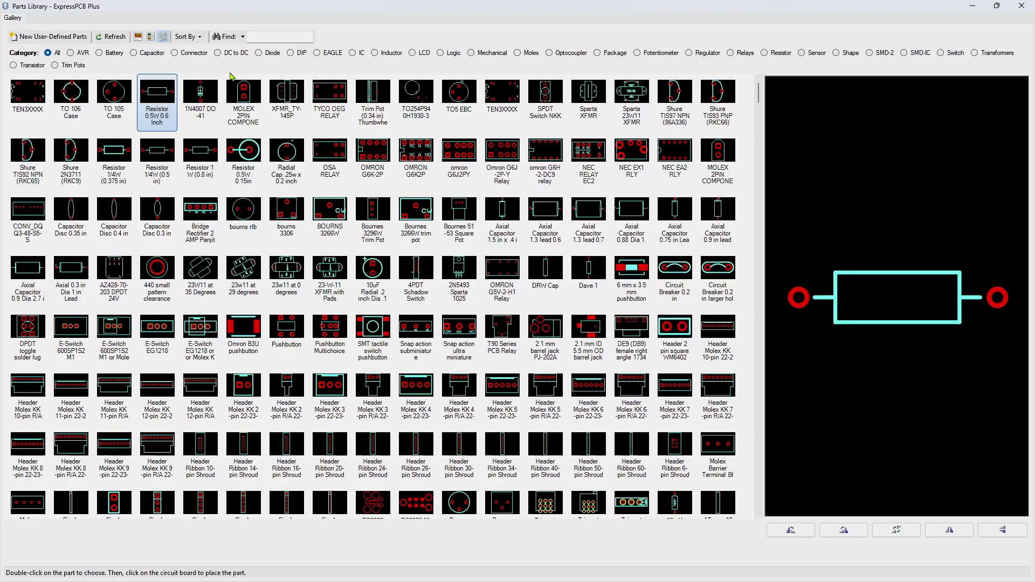
left_click(201, 38)
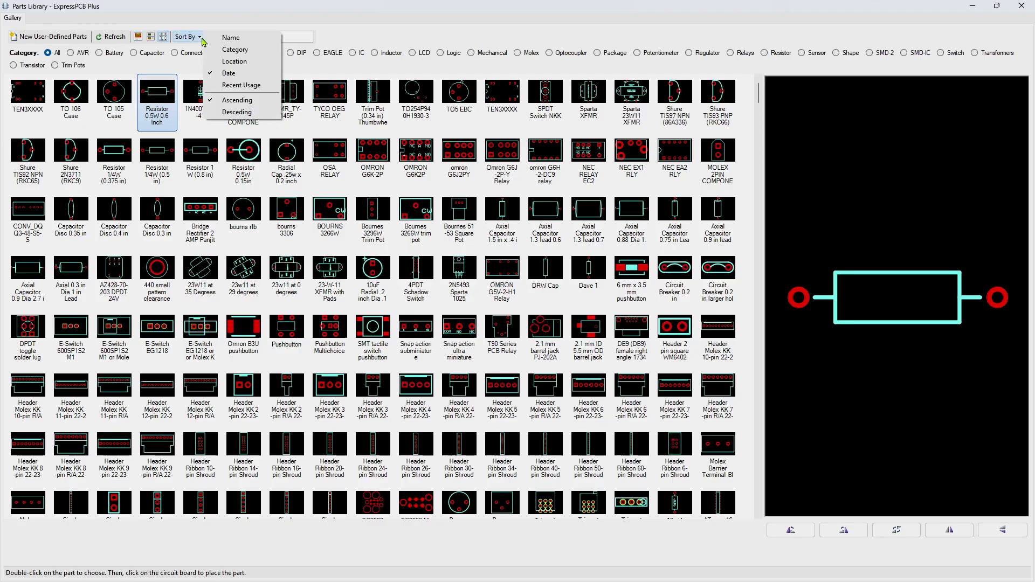
left_click(224, 87)
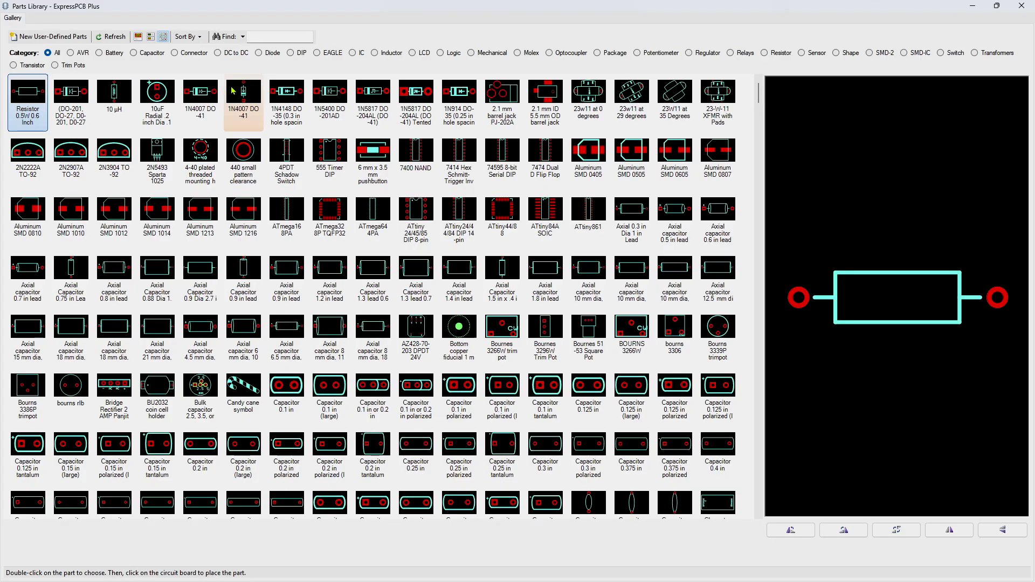
Step: Sort the parts library by name and view the available search options without changing any
left_click(201, 37)
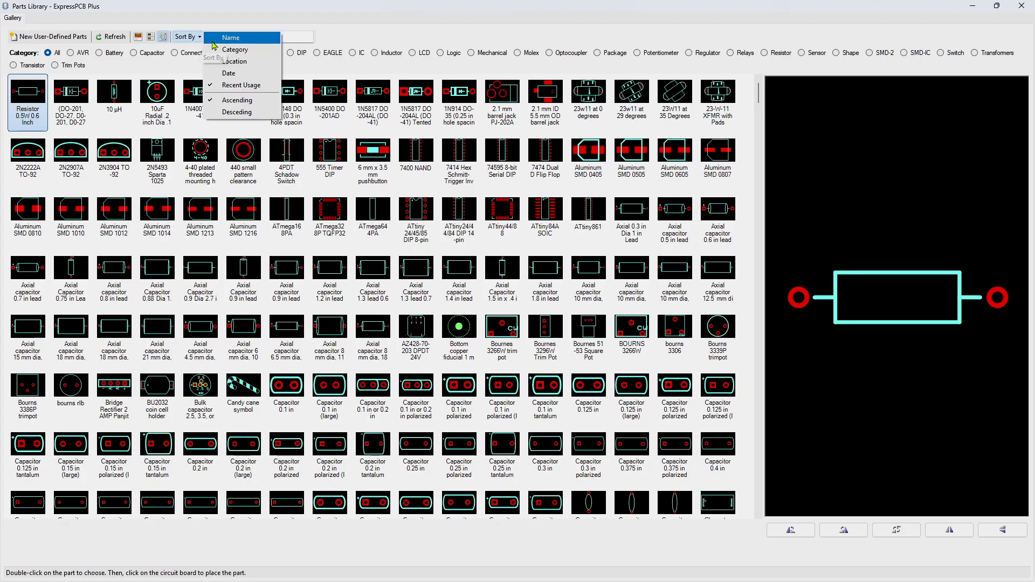
left_click(230, 38)
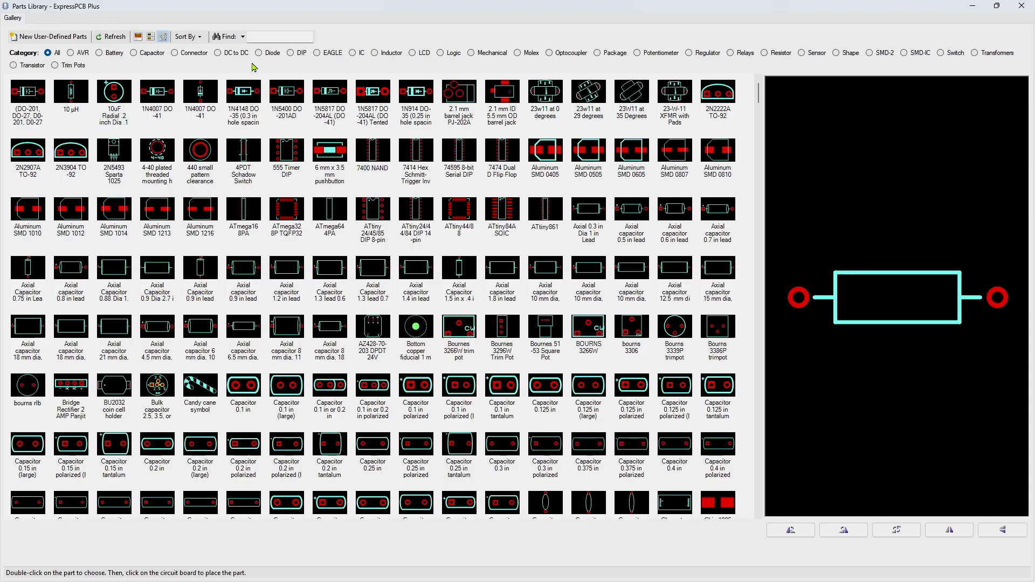
left_click(243, 37)
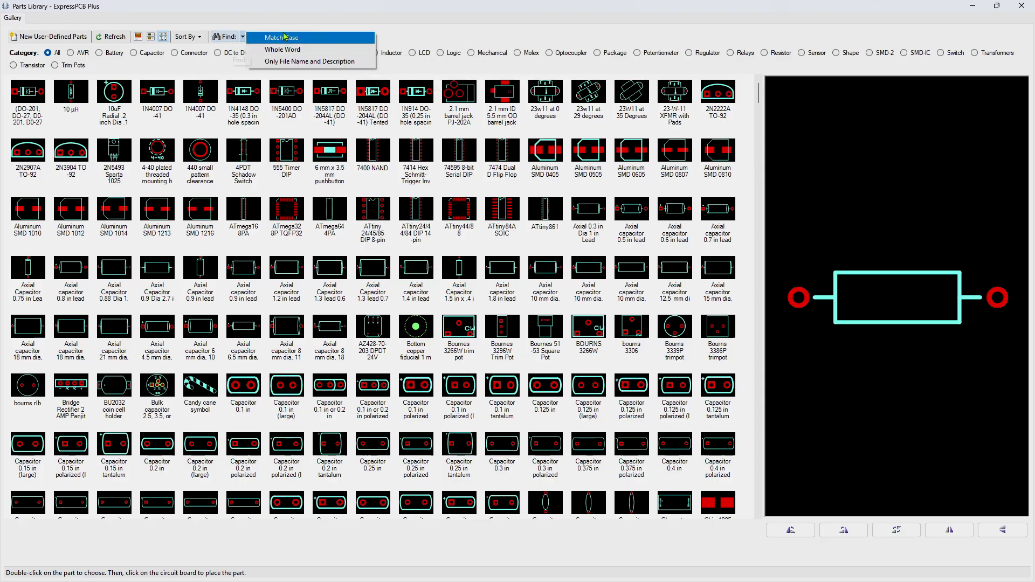
left_click(228, 37)
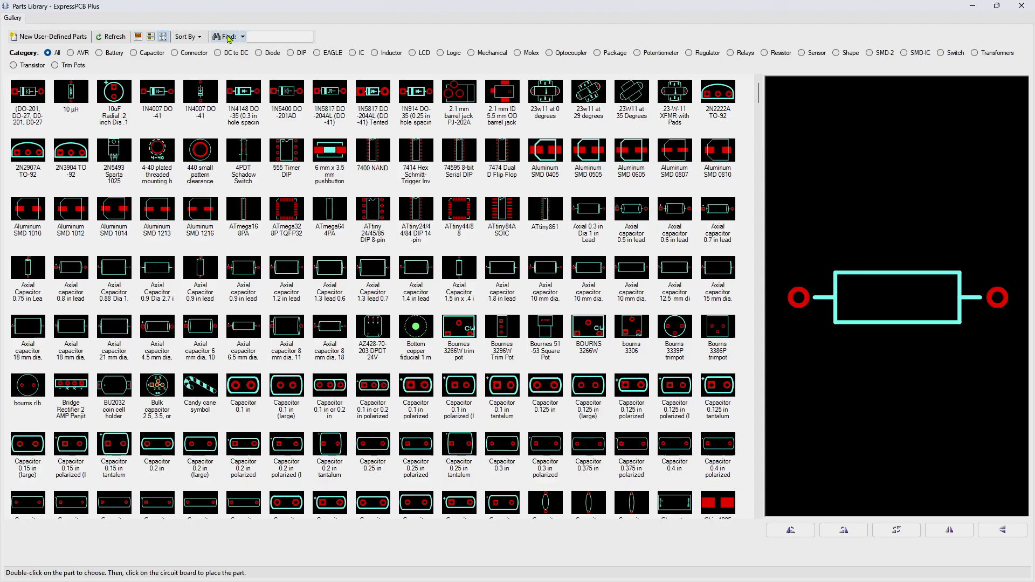
Step: Search all categories of the parts library for "capacitor"
left_click(263, 36)
type("capacitor")
key("Return")
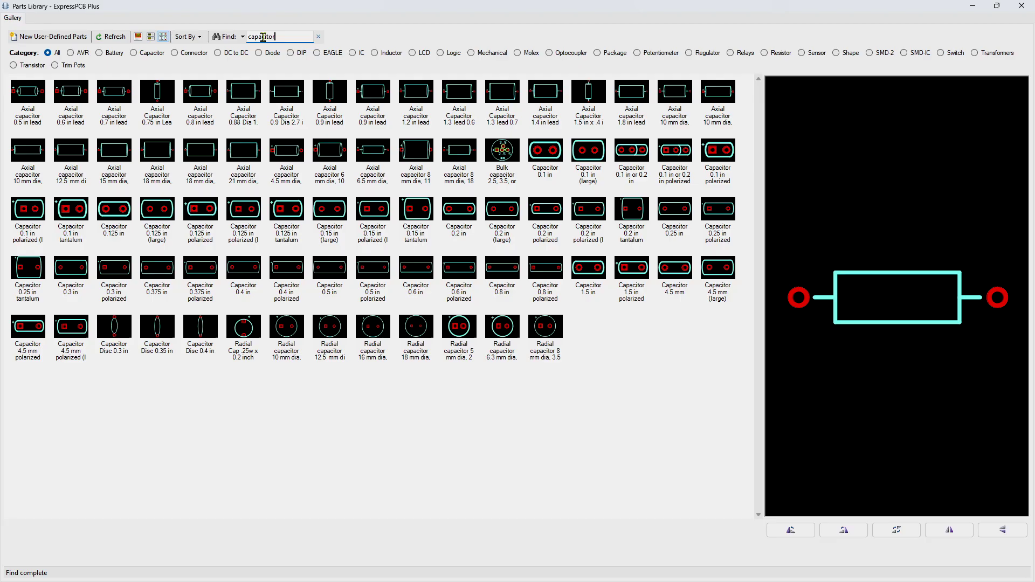
Step: Restrict the capacitor search to the Optocoupler category, and restore the All category with the search cleared
left_click(549, 53)
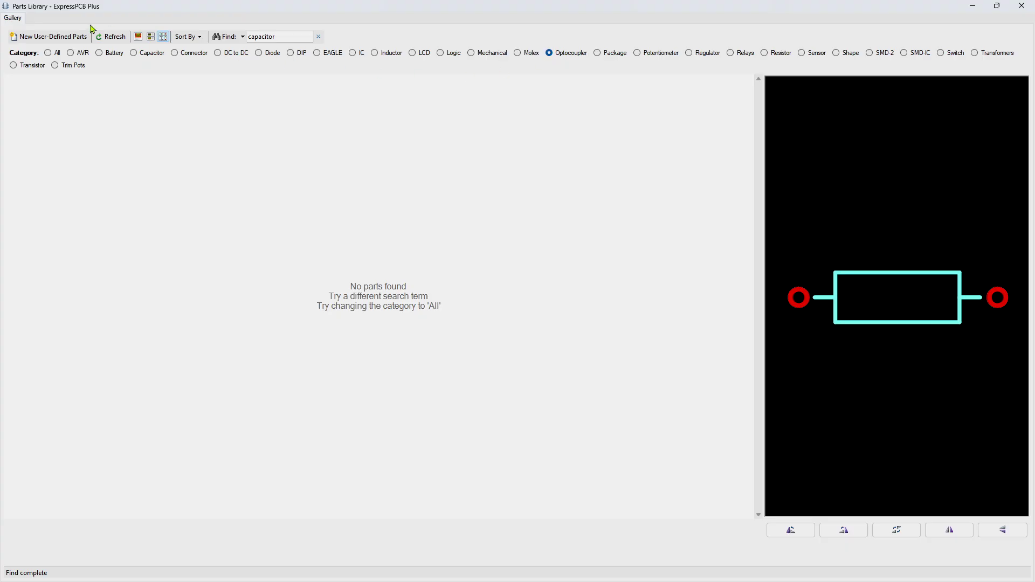
left_click(48, 54)
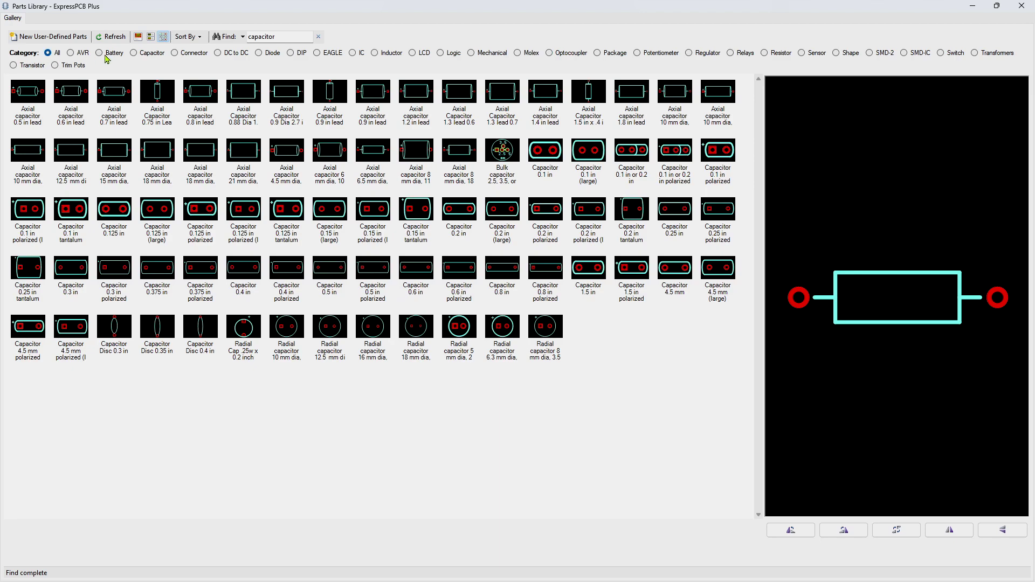
left_click(318, 37)
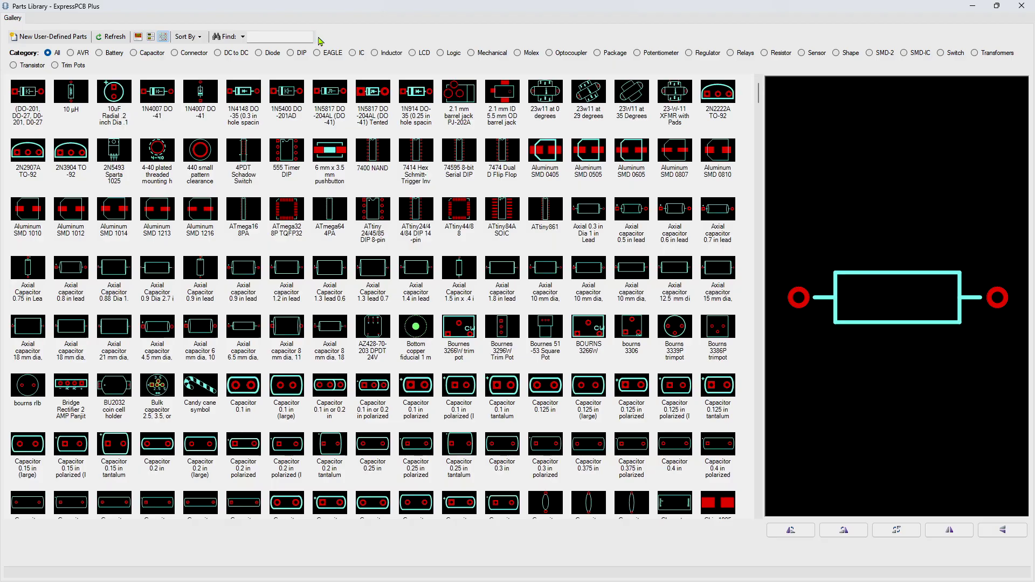
Step: Search the parts library for "2N"
left_click(269, 35)
type("2N")
key("Return")
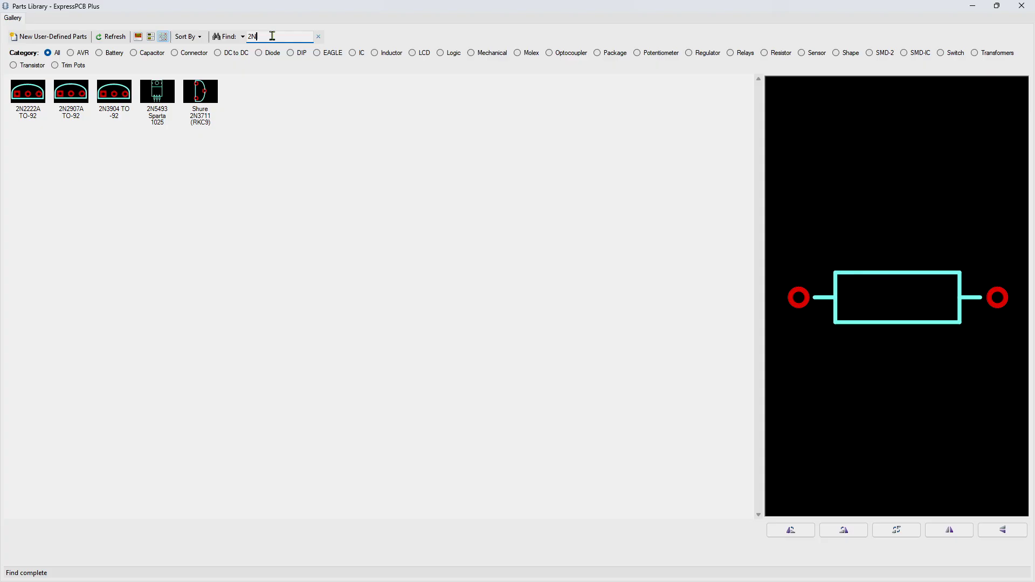
Step: Place the 2N2222A TO-92 transistor in the upper-left area of the board and undo the placement
left_click(31, 95)
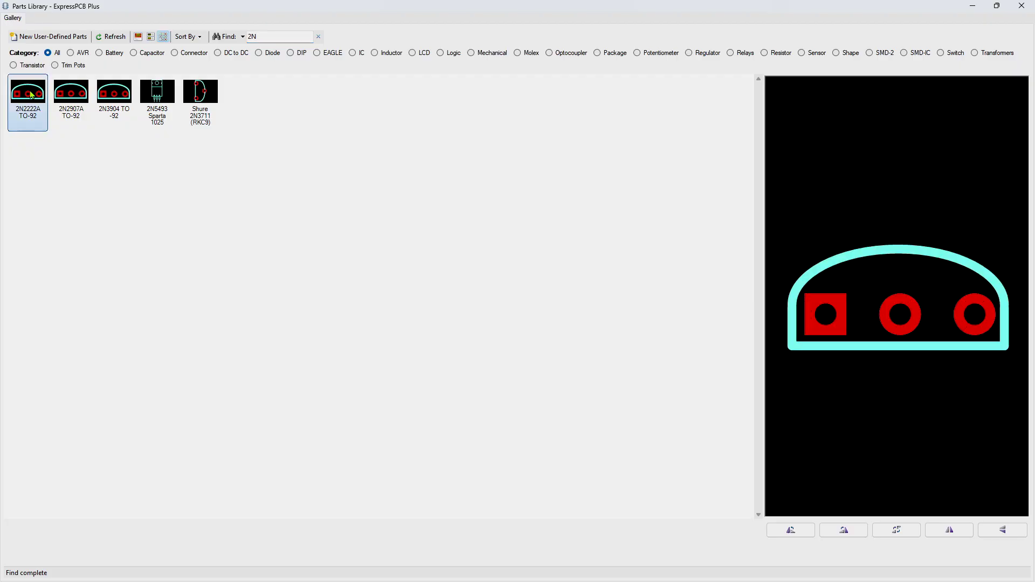
right_click(32, 95)
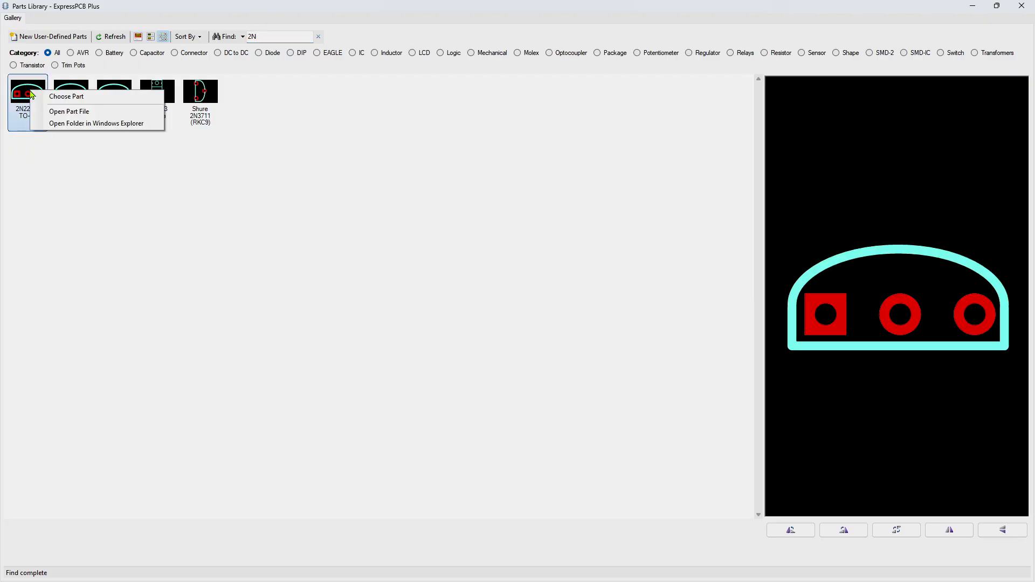
left_click(66, 96)
left_click(419, 225)
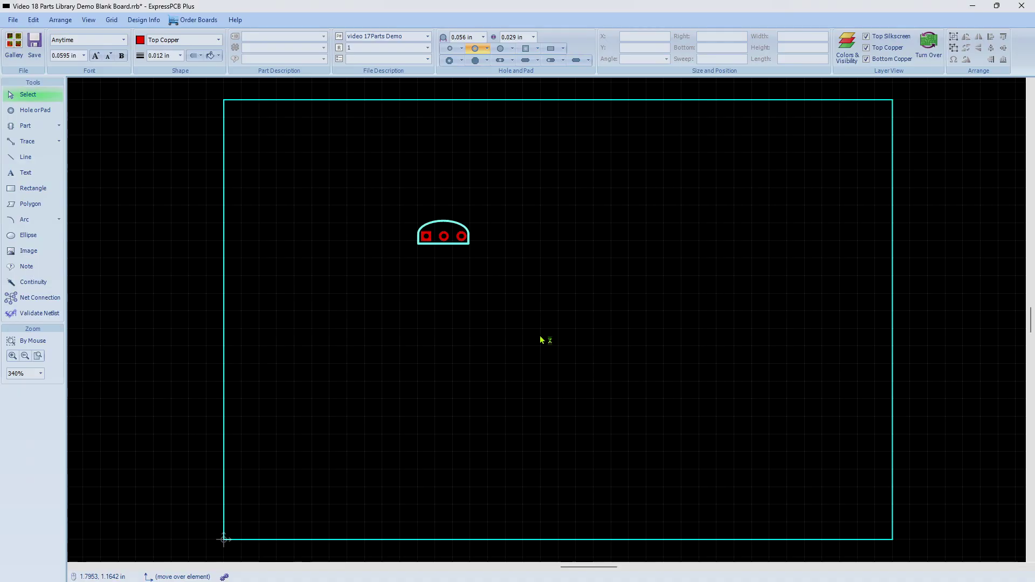
key("ctrl+z")
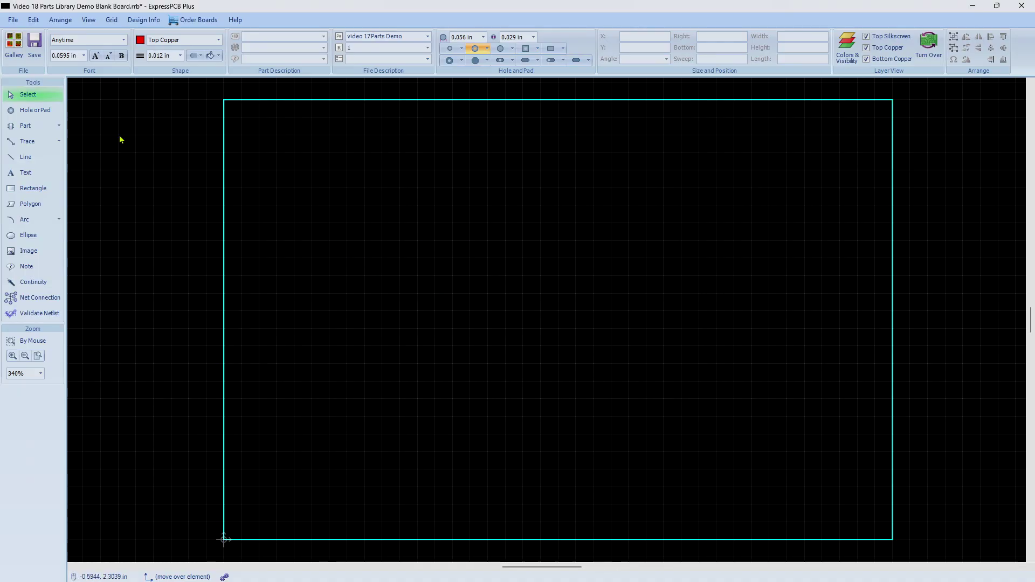
Step: Reopen the parts library and search it for "2N" again
left_click(58, 125)
left_click(84, 156)
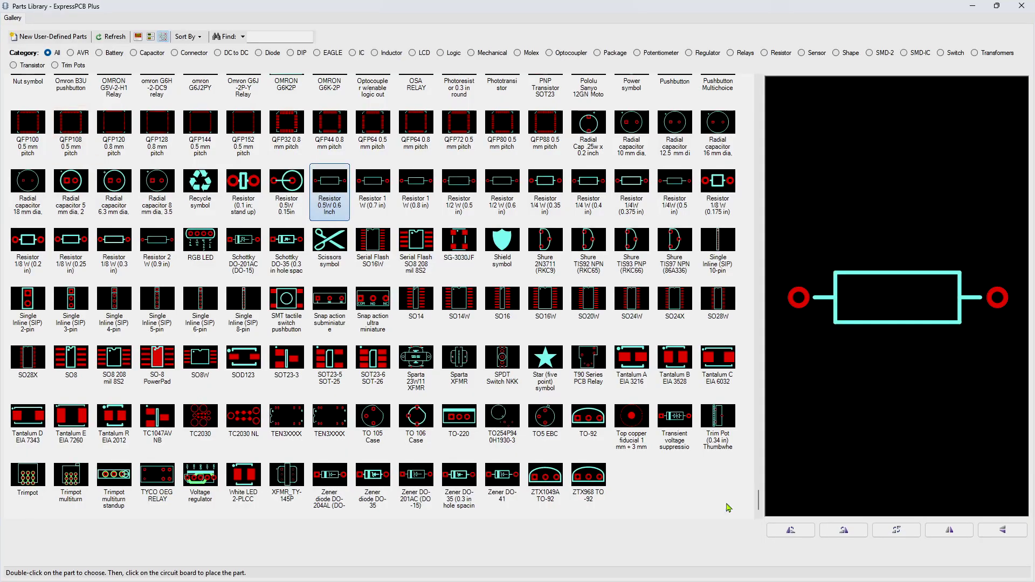
left_click_drag(759, 504, 758, 89)
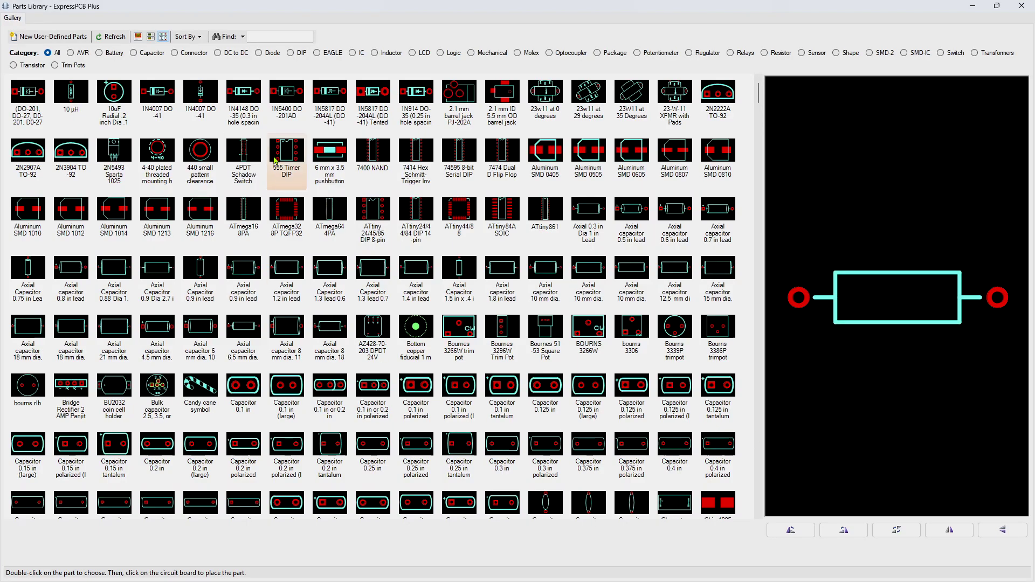
left_click(268, 38)
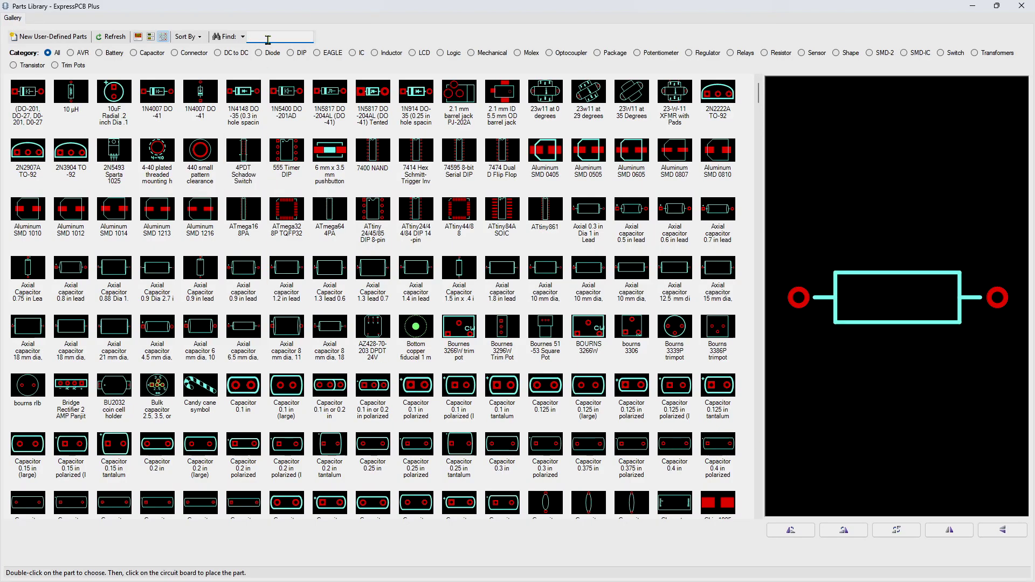
type("2N")
key("Return")
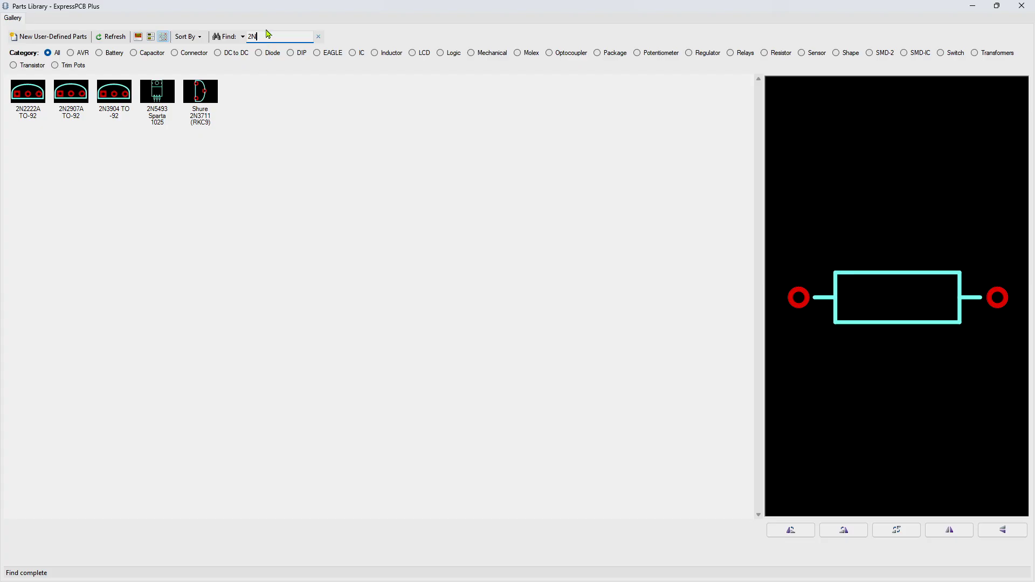
Step: Replace the search term with "dip" to find DIP parts across all categories
left_click_drag(266, 36, 230, 28)
type("dip")
key("Return")
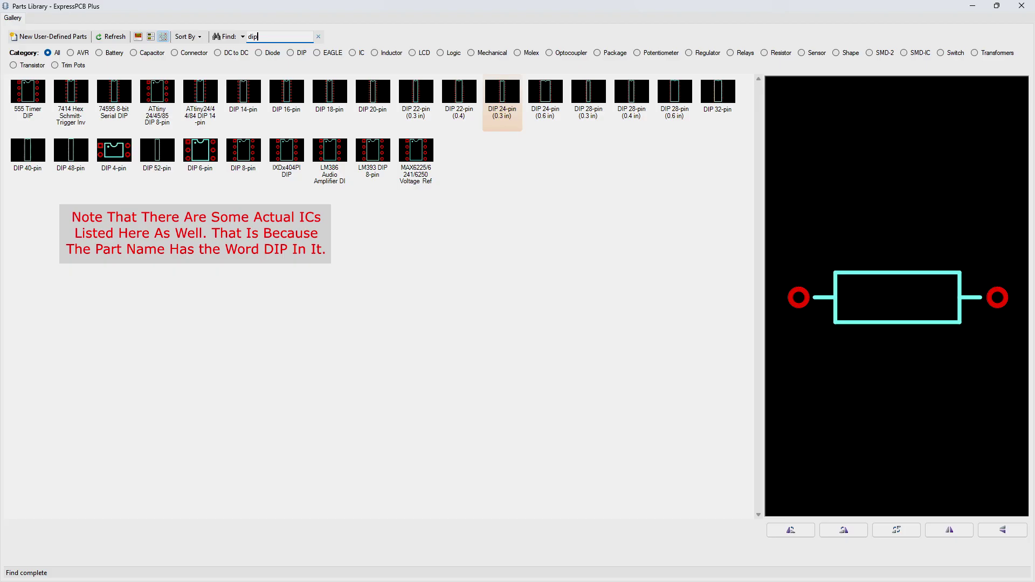
Step: Limit the library to the Diode category, search it for "led", and clear the search
left_click(259, 53)
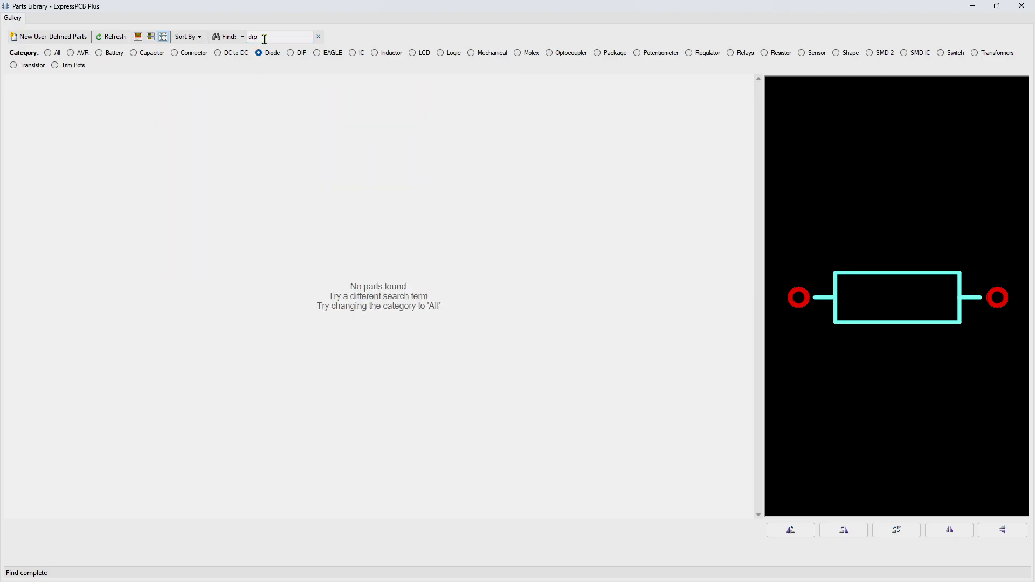
left_click_drag(266, 37, 246, 38)
type("led")
key("Return")
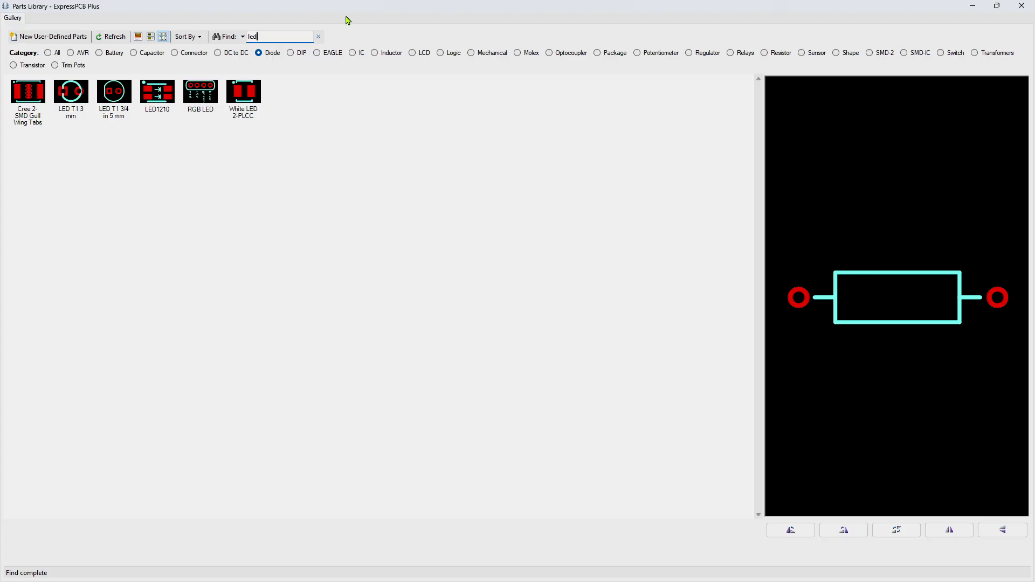
left_click(318, 36)
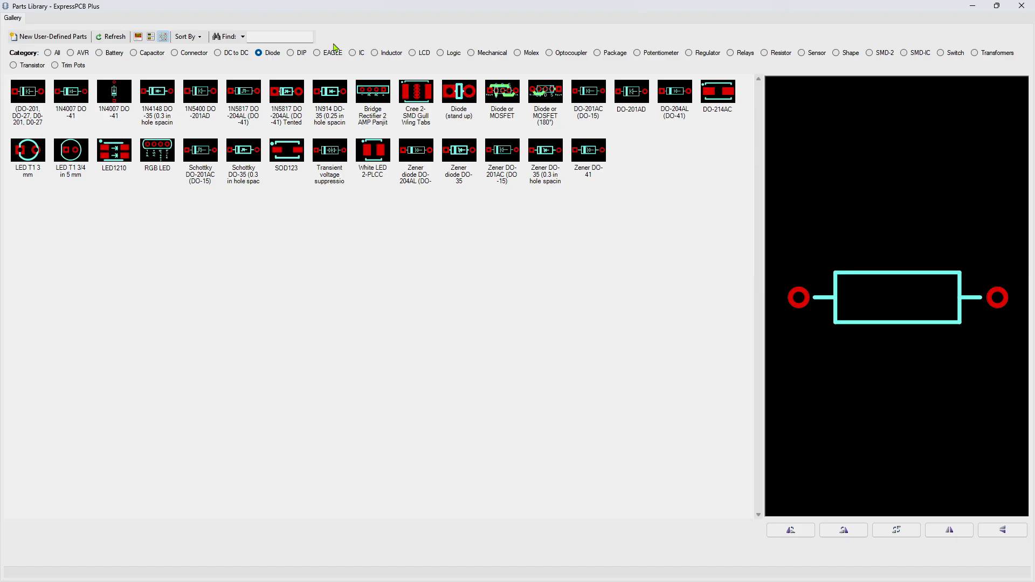
Step: Search the DIP category for "8", and clear the search and show all categories again
left_click(291, 53)
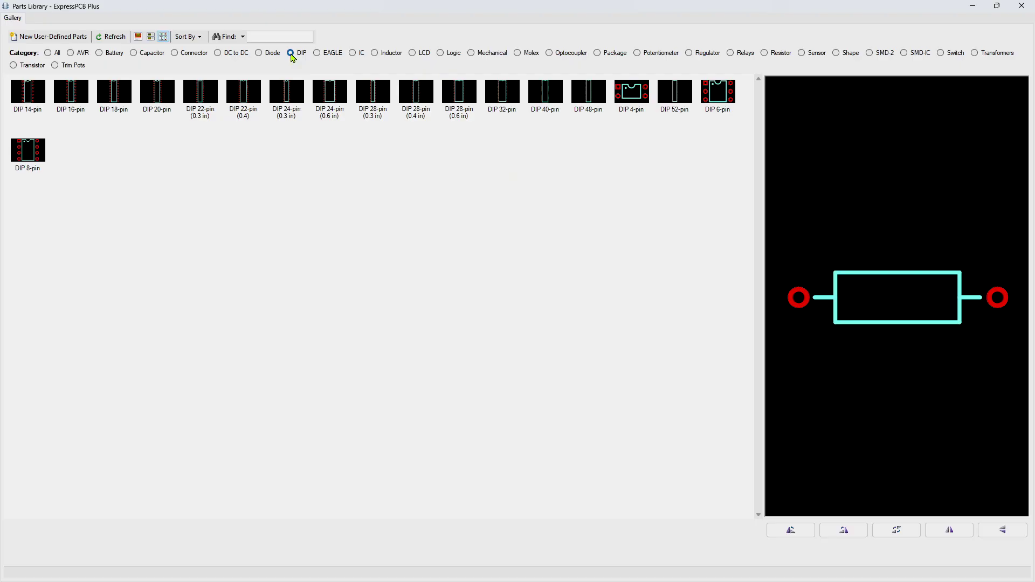
left_click(259, 36)
type("8")
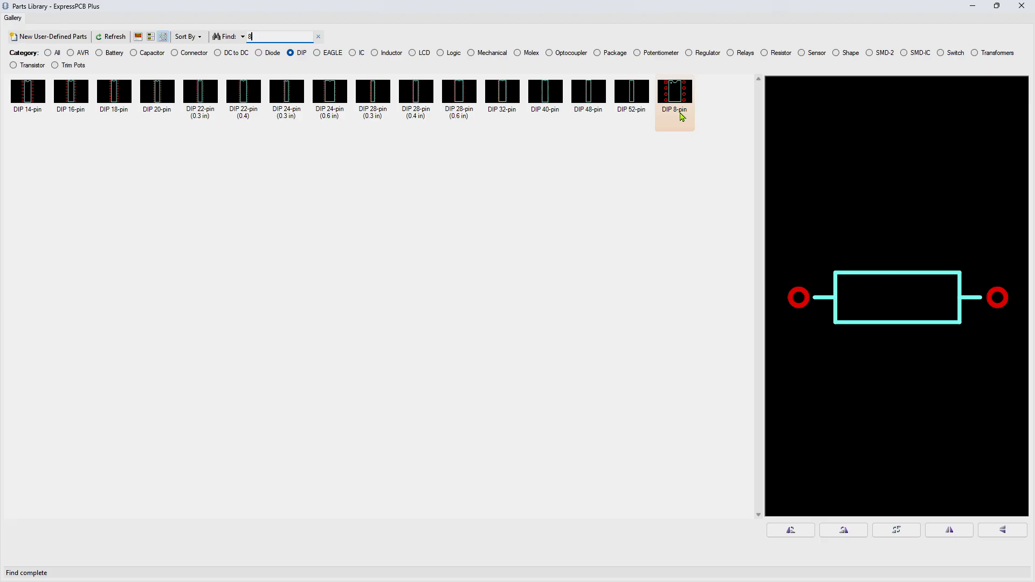
left_click(319, 36)
left_click(48, 53)
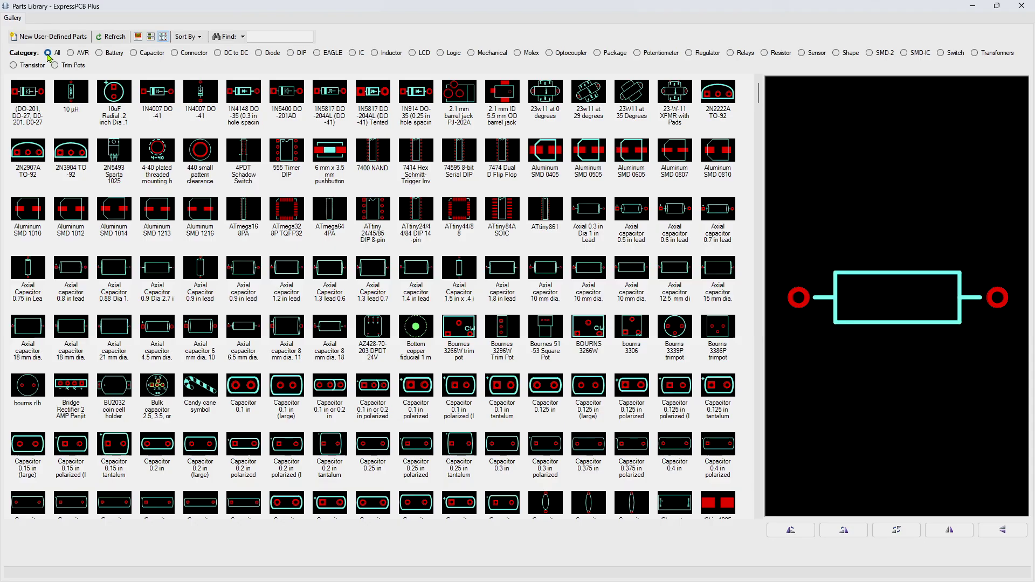
Step: Open the folder holding the Axial capacitor 1.8 in lead part in Windows Explorer, and minimize that window after viewing
right_click(504, 273)
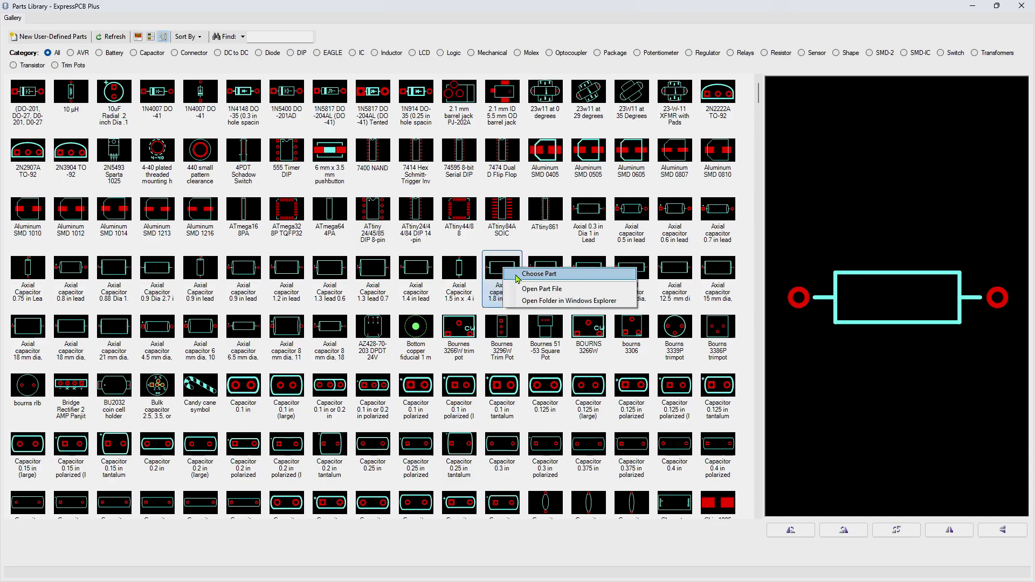
left_click(537, 300)
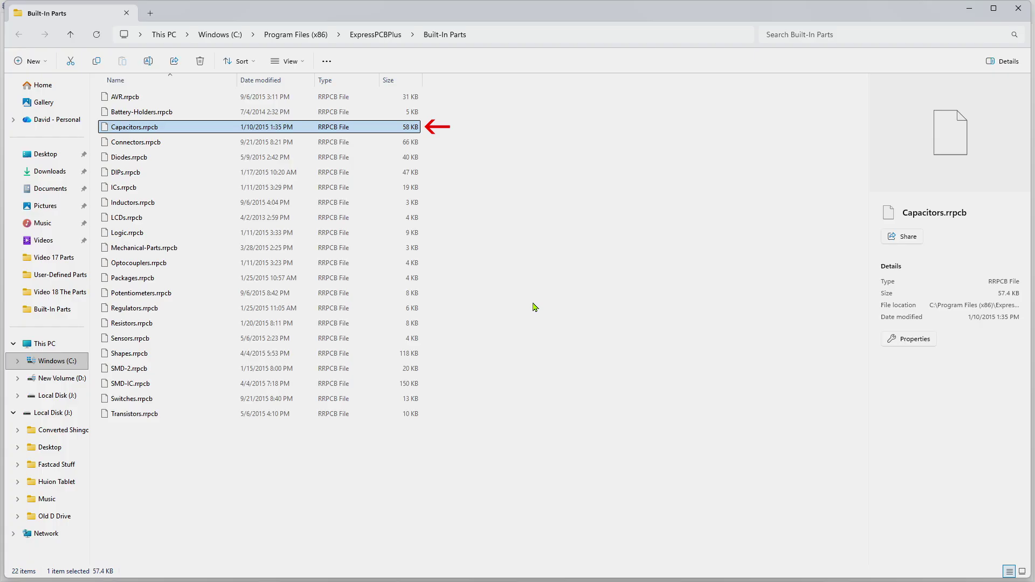
left_click(970, 11)
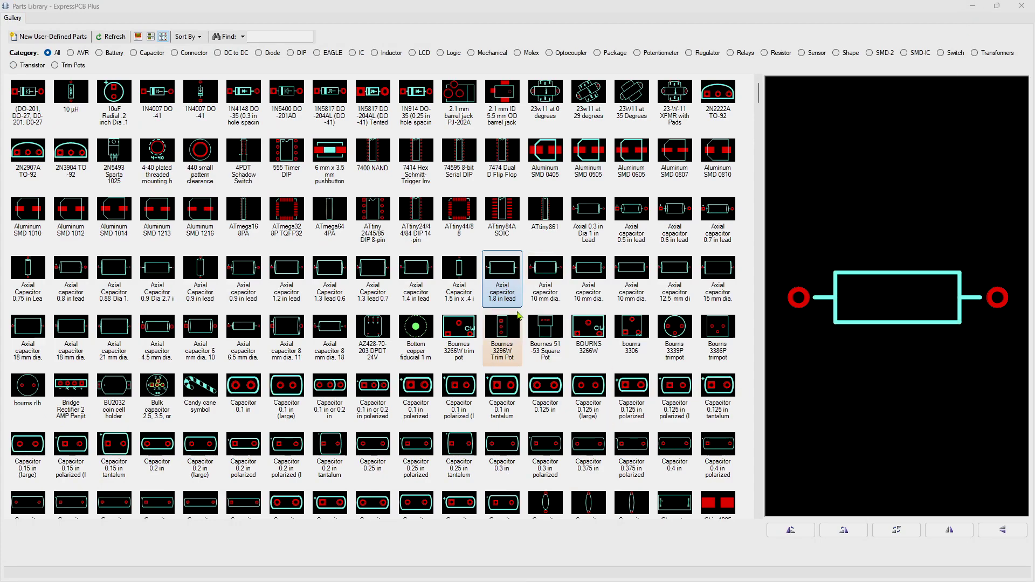
Step: Open the part file of the Axial capacitor 1.8 in lead part, and close the capacitors file after viewing
right_click(503, 274)
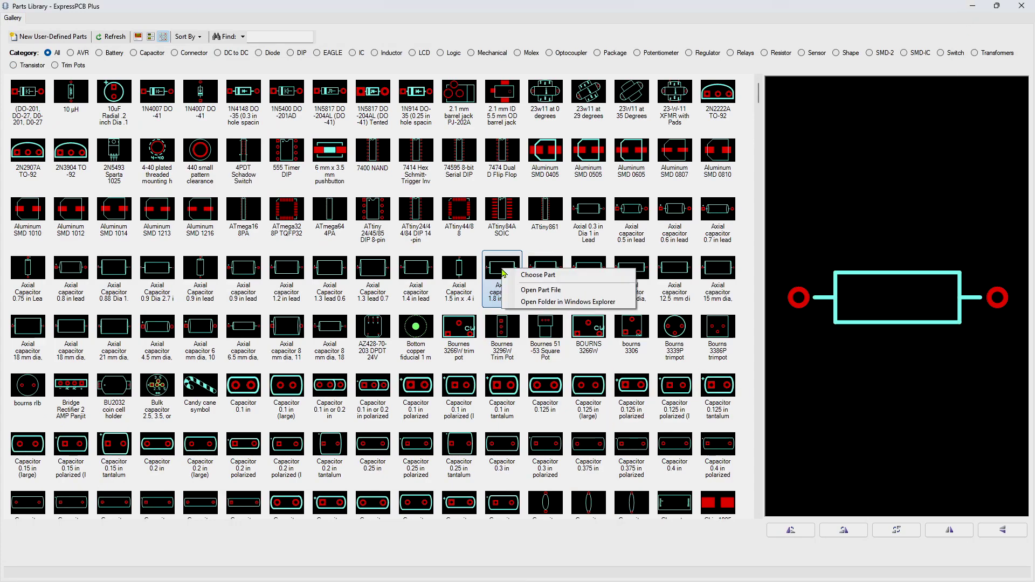
left_click(533, 292)
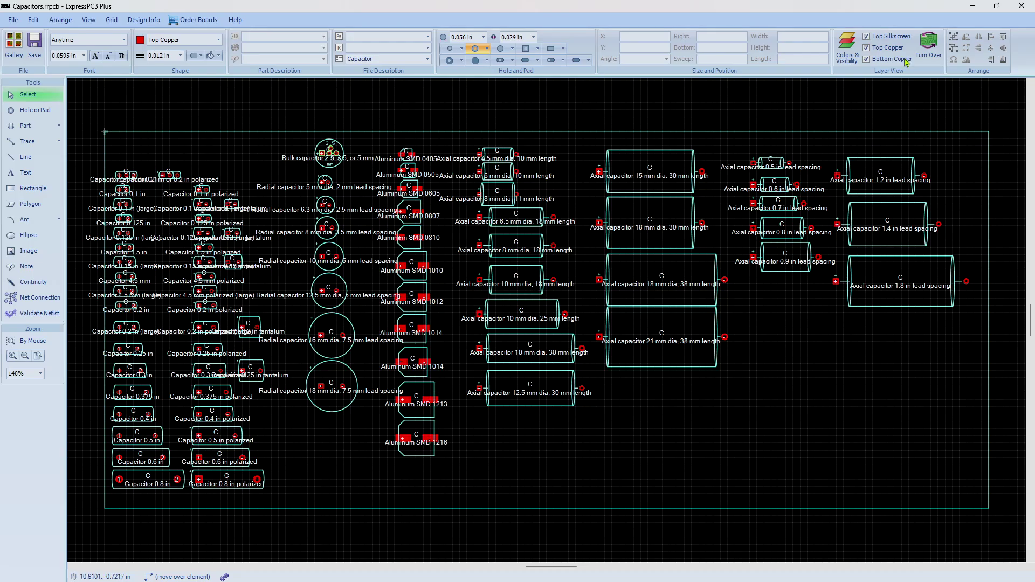
left_click(1021, 8)
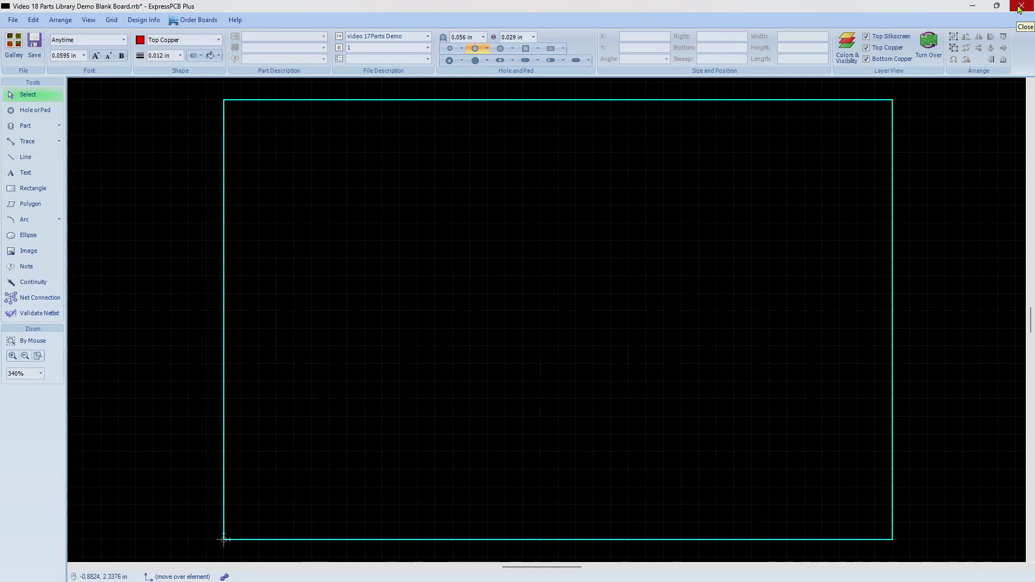
Step: Reopen the parts library from the blank demo board and return to the start of the full parts list
left_click(60, 127)
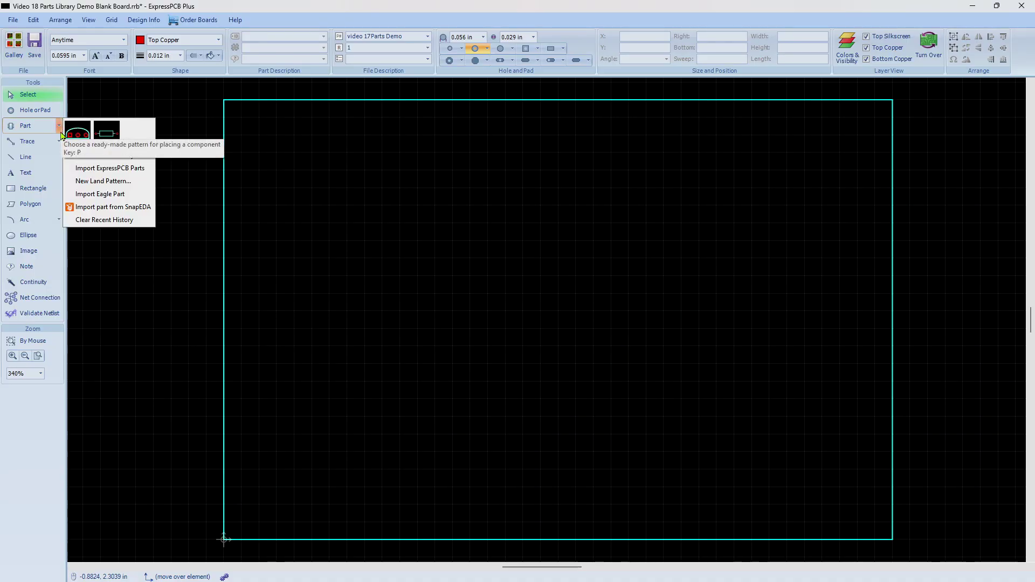
left_click(104, 155)
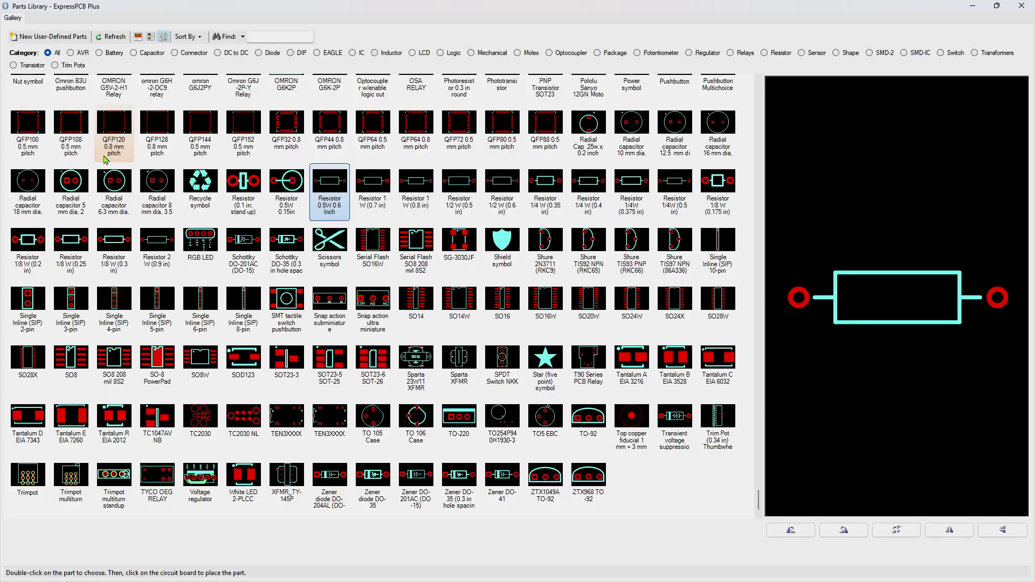
left_click_drag(760, 503, 763, 90)
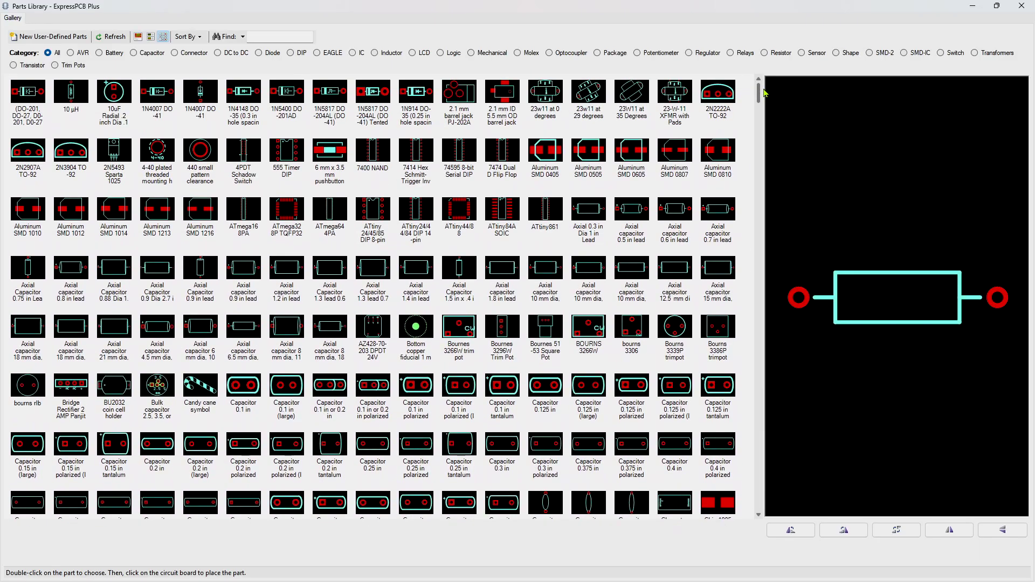
Step: Open the folder holding the Bridge Rectifier 2 AMP Panjit part in Windows Explorer, and close that window after viewing
right_click(73, 386)
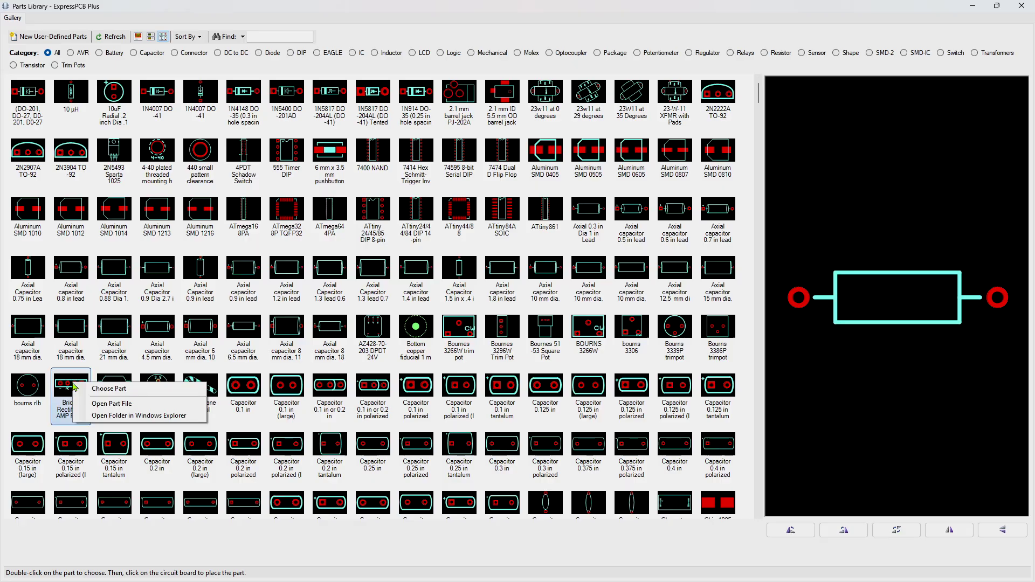
left_click(100, 416)
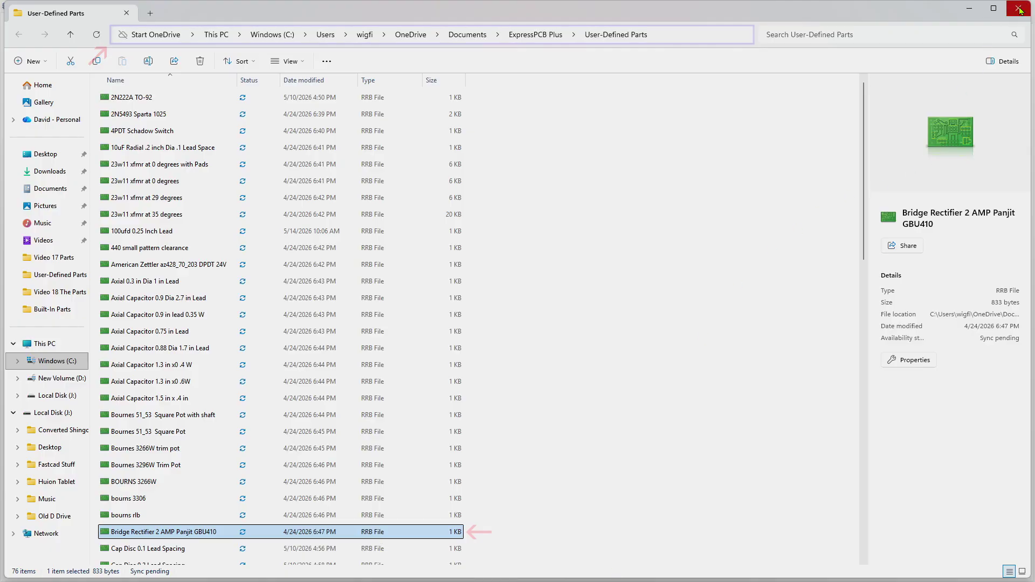
left_click(1024, 14)
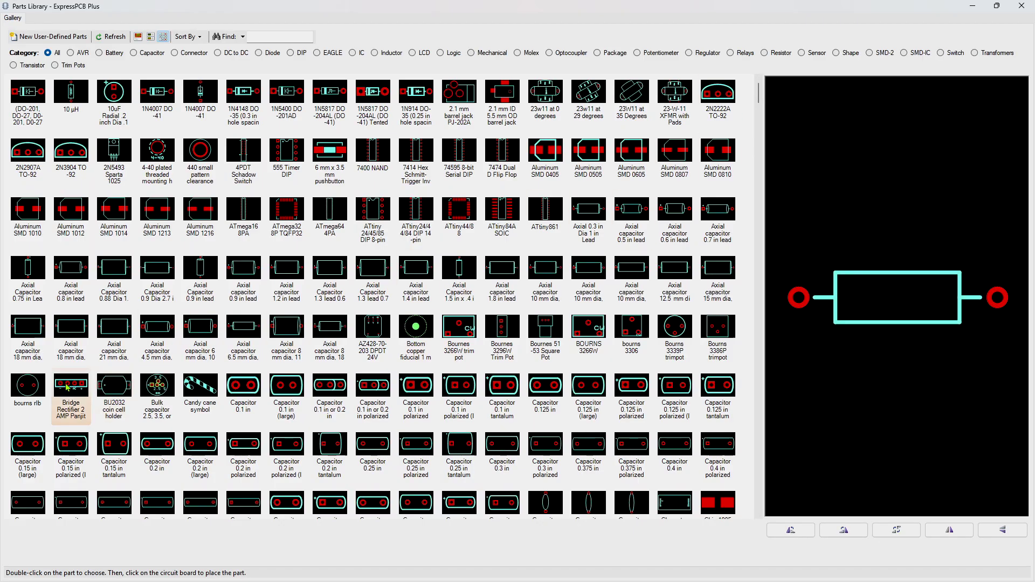
Step: Open the part file of the Bridge Rectifier 2 AMP Panjit part, and select the component to inspect its part description
right_click(67, 387)
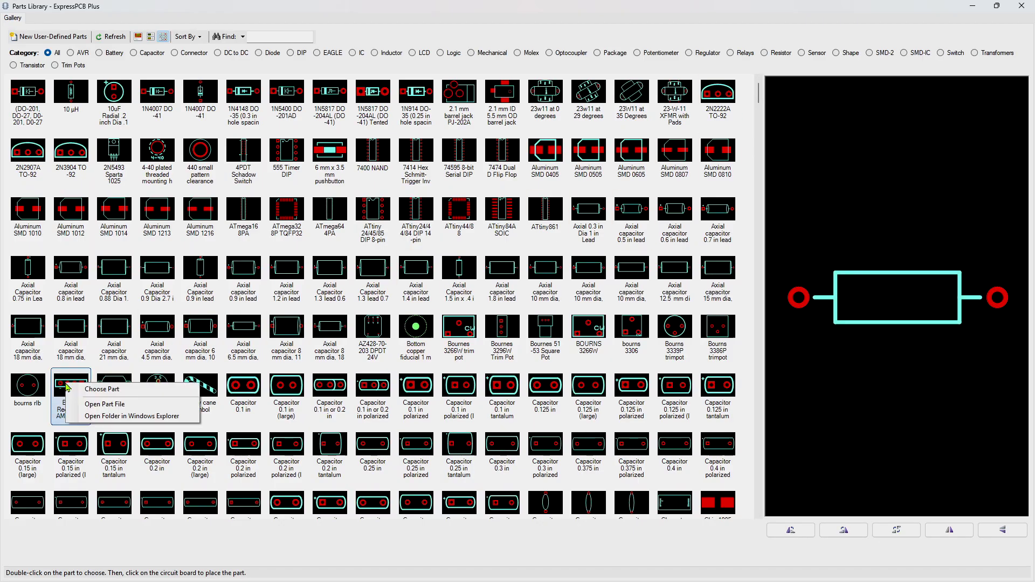
left_click(99, 406)
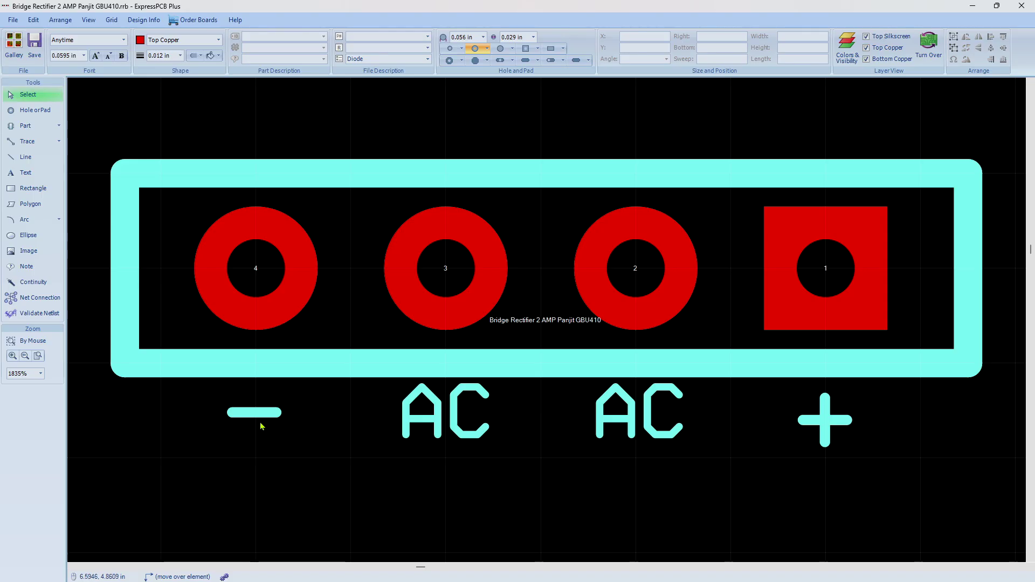
left_click(337, 367)
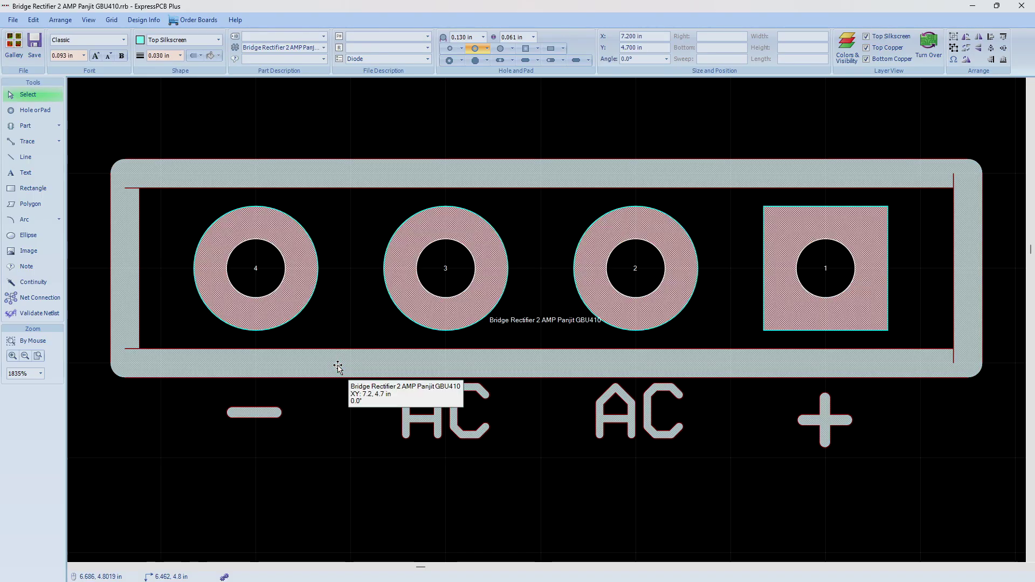
left_click(270, 92)
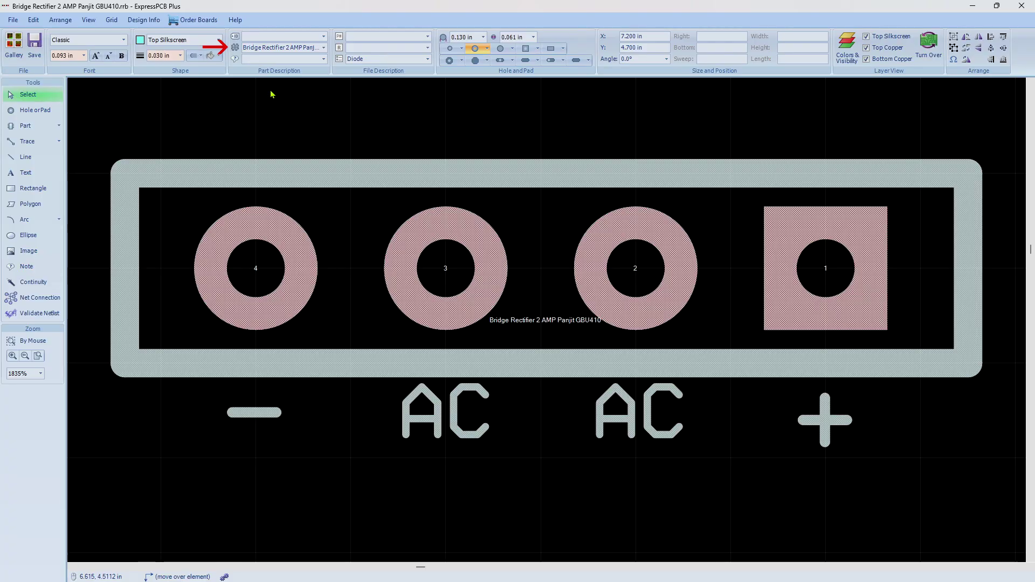